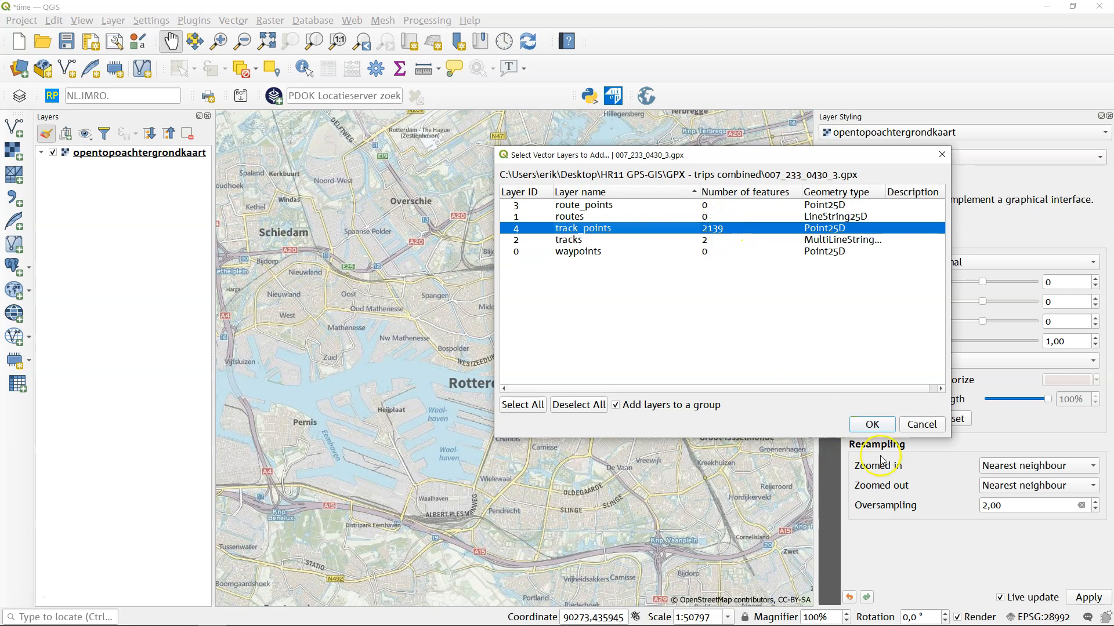
# Step: Add the track_points layer from the 007_233_0430_3.gpx file in a group and zoom the map to its extent
pyautogui.click(872, 424)
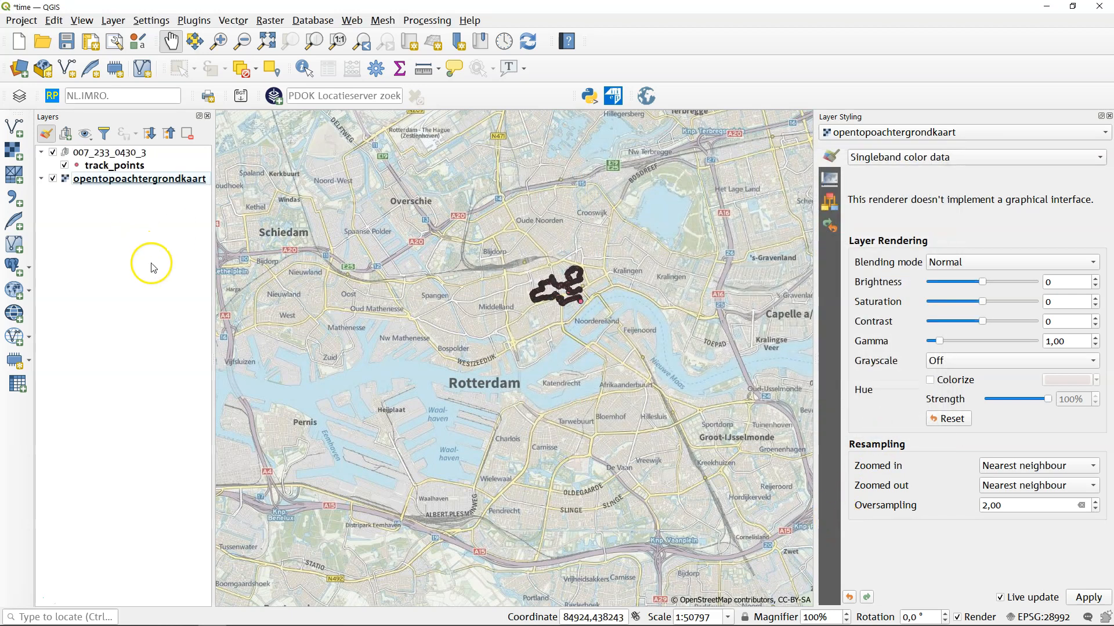
pyautogui.rightClick(101, 168)
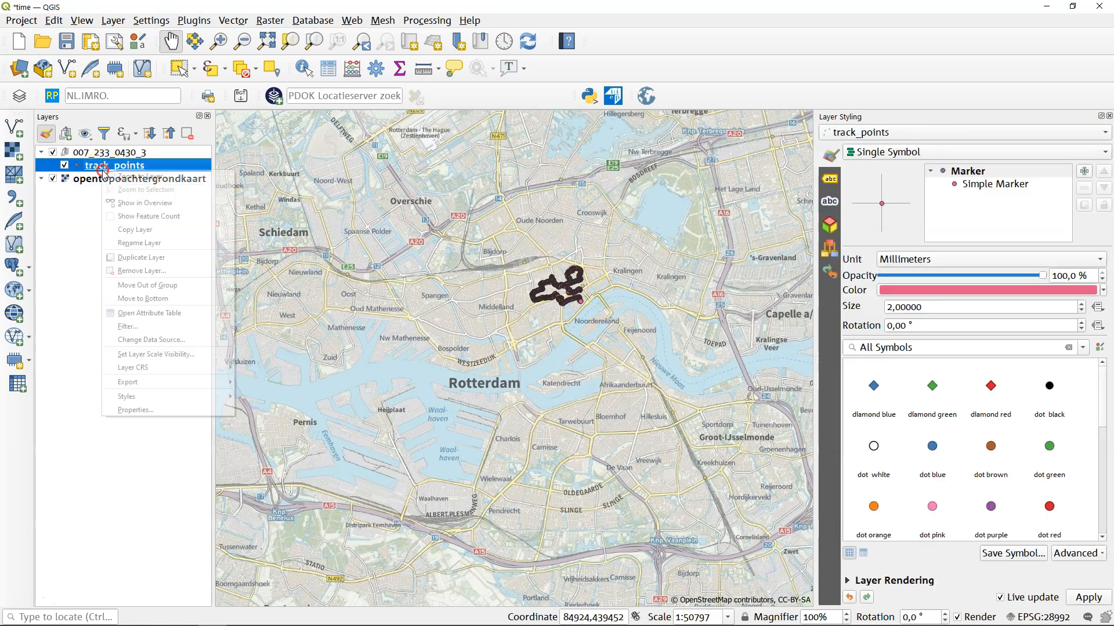
pyautogui.click(125, 176)
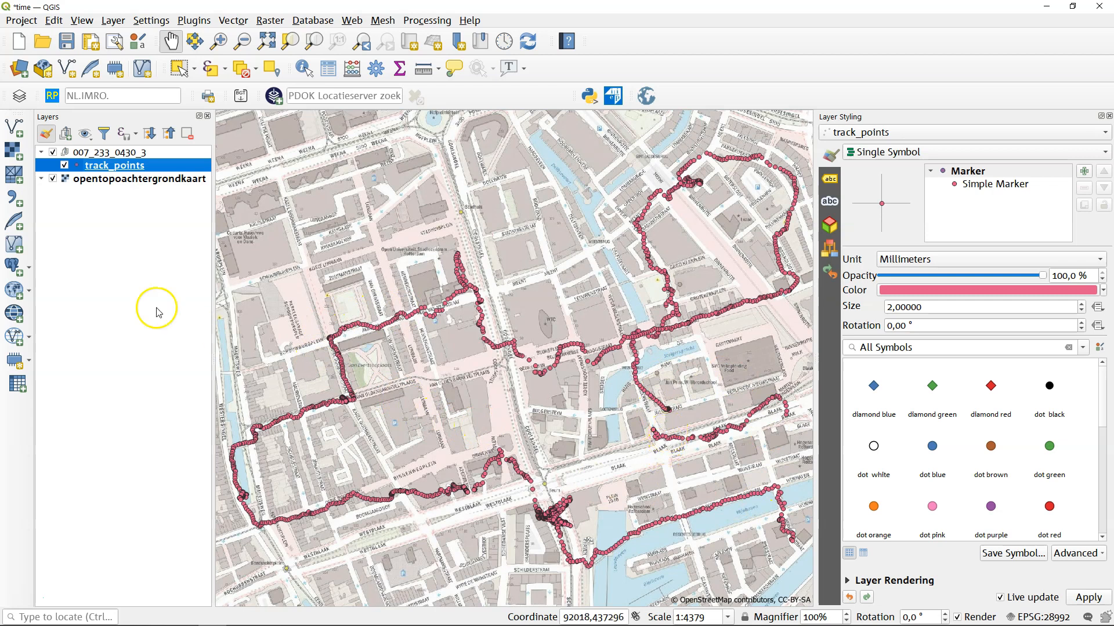
# Step: Darken the opentopoachtergrondkaart background layer to a brightness of about -167 and set its grayscale to By lightness
pyautogui.click(90, 184)
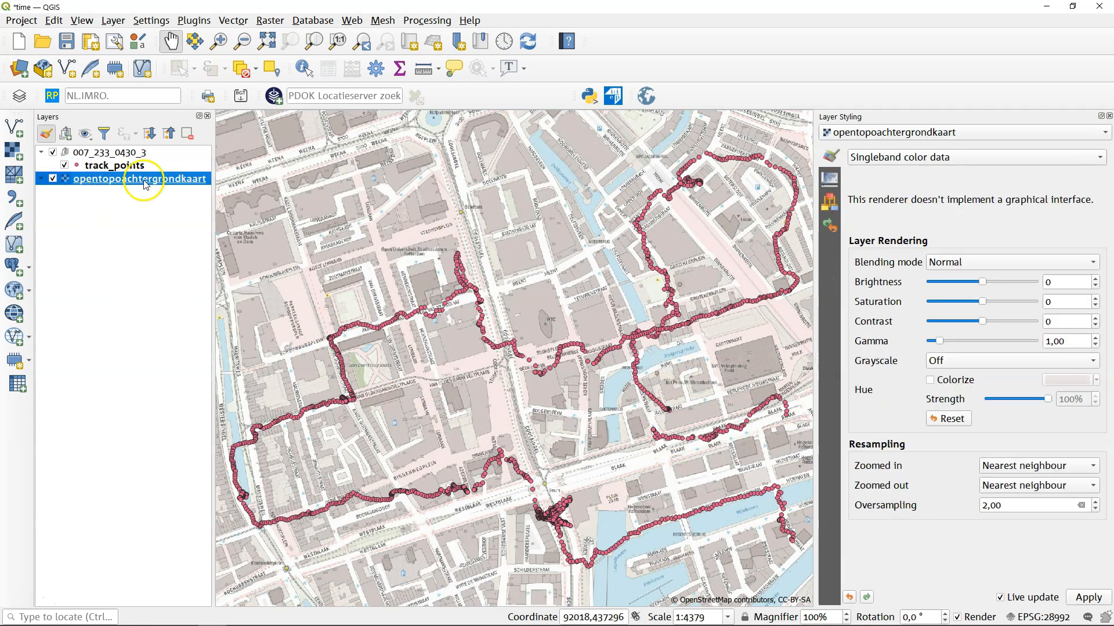
pyautogui.moveTo(982, 282); pyautogui.dragTo(947, 283)
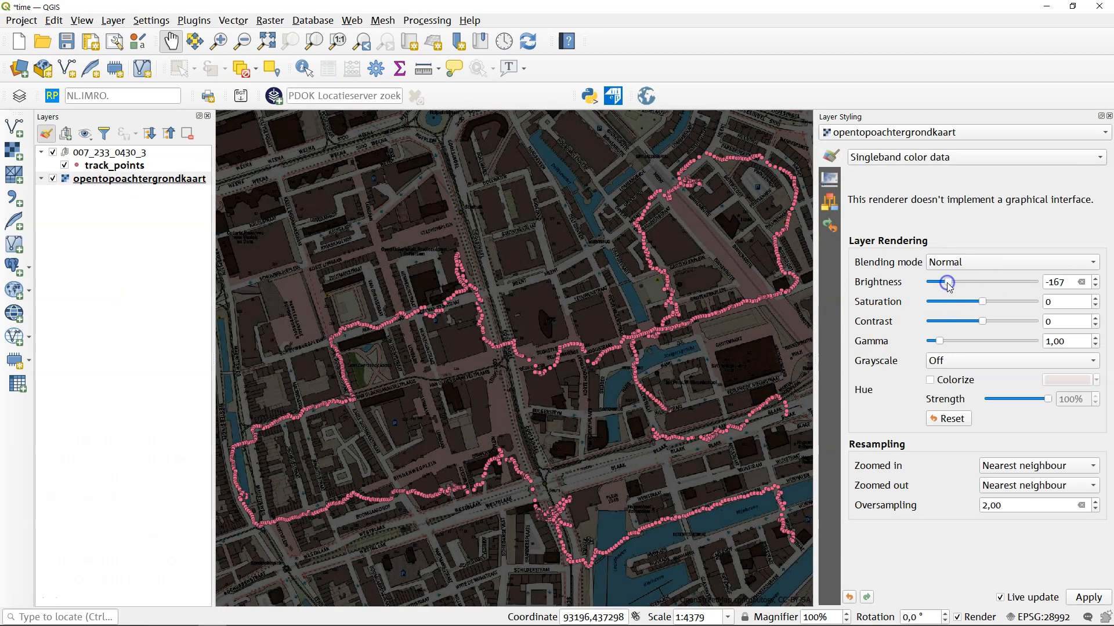
pyautogui.click(951, 361)
pyautogui.click(949, 378)
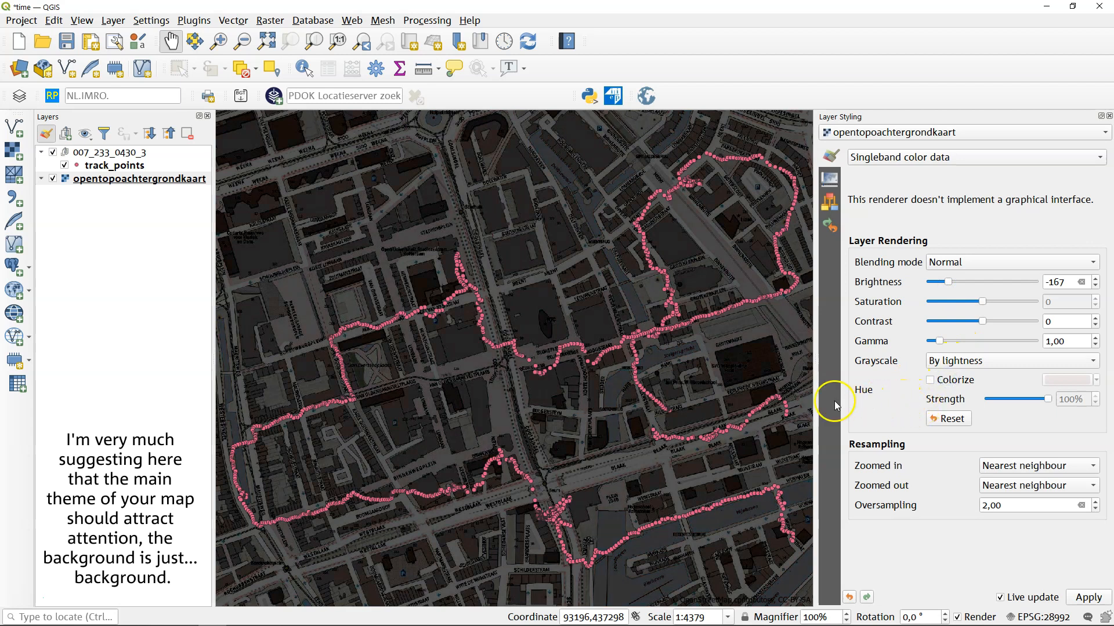
# Step: Give the track_points simple marker a bright red fill and set its stroke style to No Pen
pyautogui.click(134, 169)
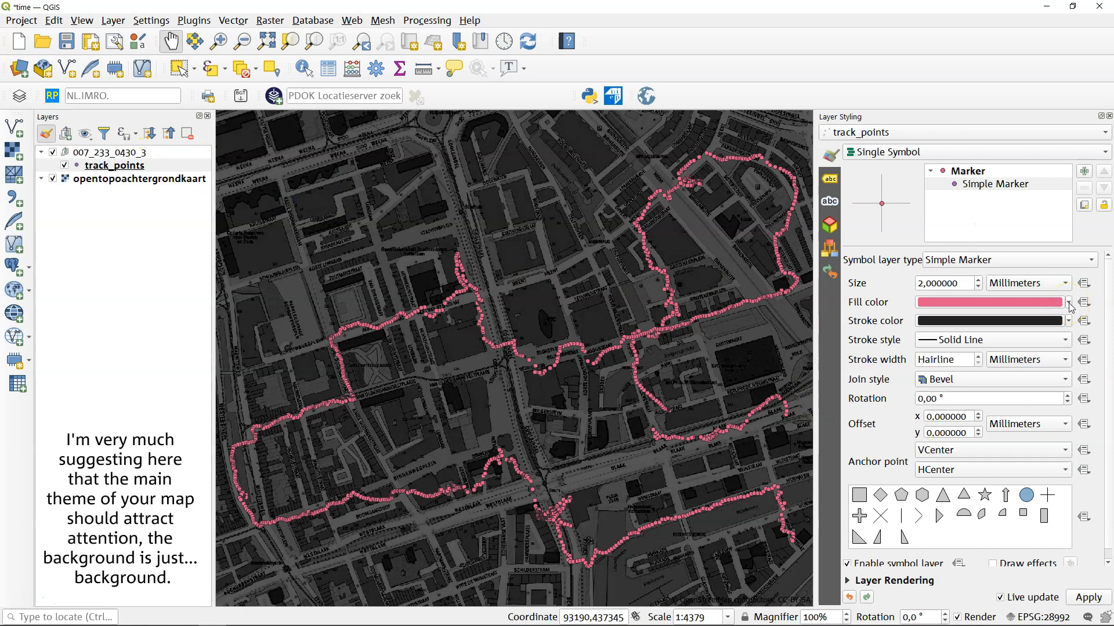
pyautogui.click(1069, 302)
pyautogui.moveTo(1026, 402); pyautogui.dragTo(1027, 396)
pyautogui.click(1024, 394)
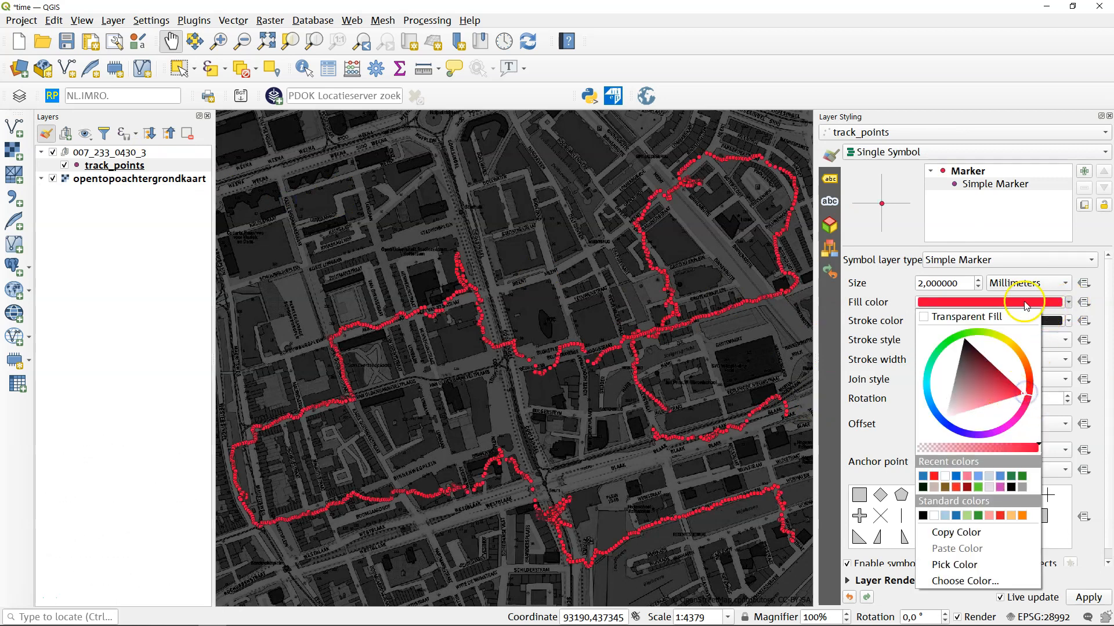
pyautogui.click(897, 301)
pyautogui.click(984, 343)
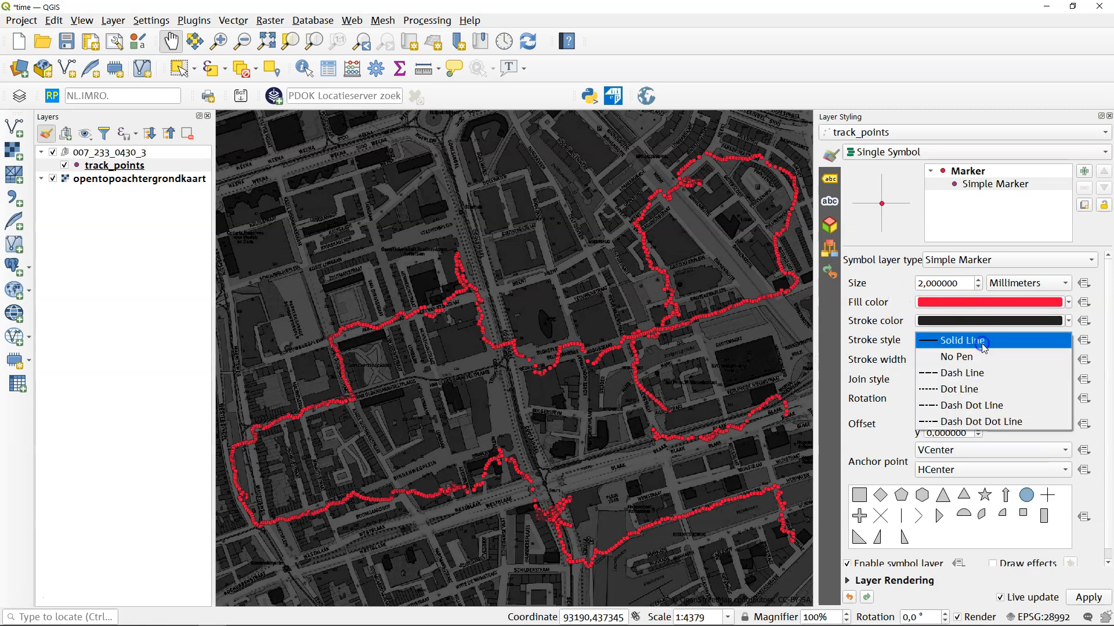
pyautogui.click(983, 356)
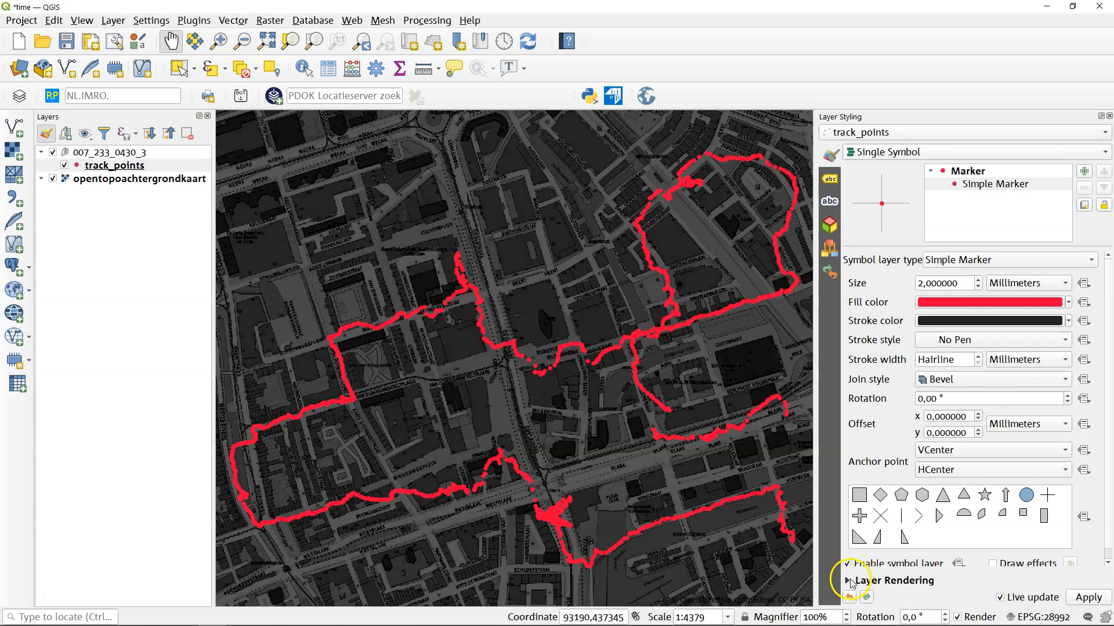
# Step: Enable draw effects for the track_points layer and add an Outer Glow effect
pyautogui.click(848, 580)
pyautogui.click(848, 556)
pyautogui.click(1099, 556)
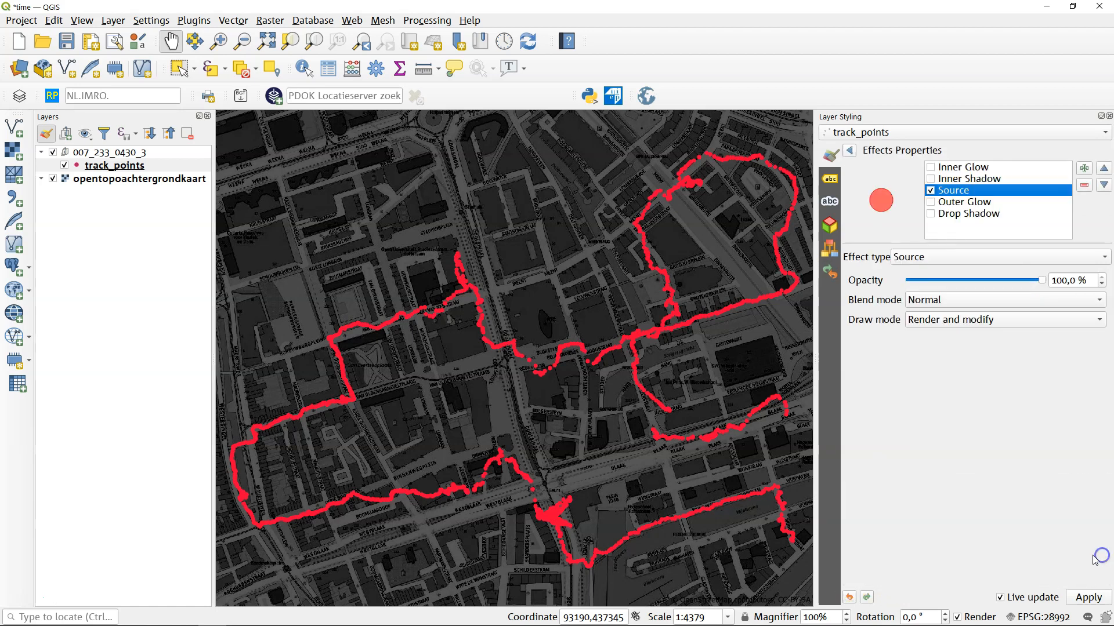
pyautogui.click(931, 203)
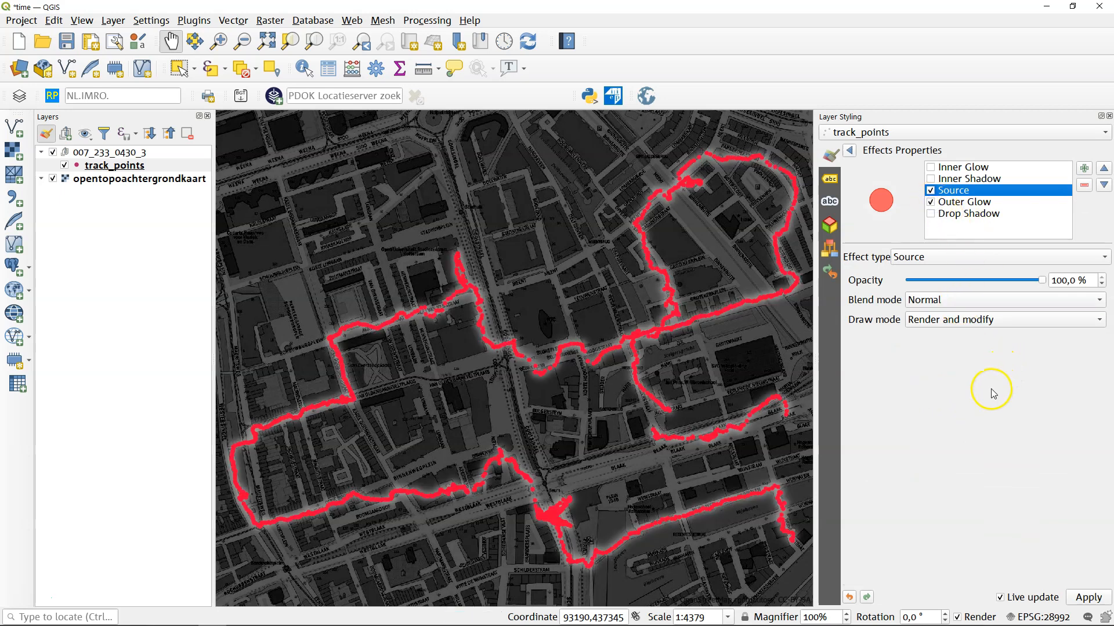
pyautogui.click(849, 150)
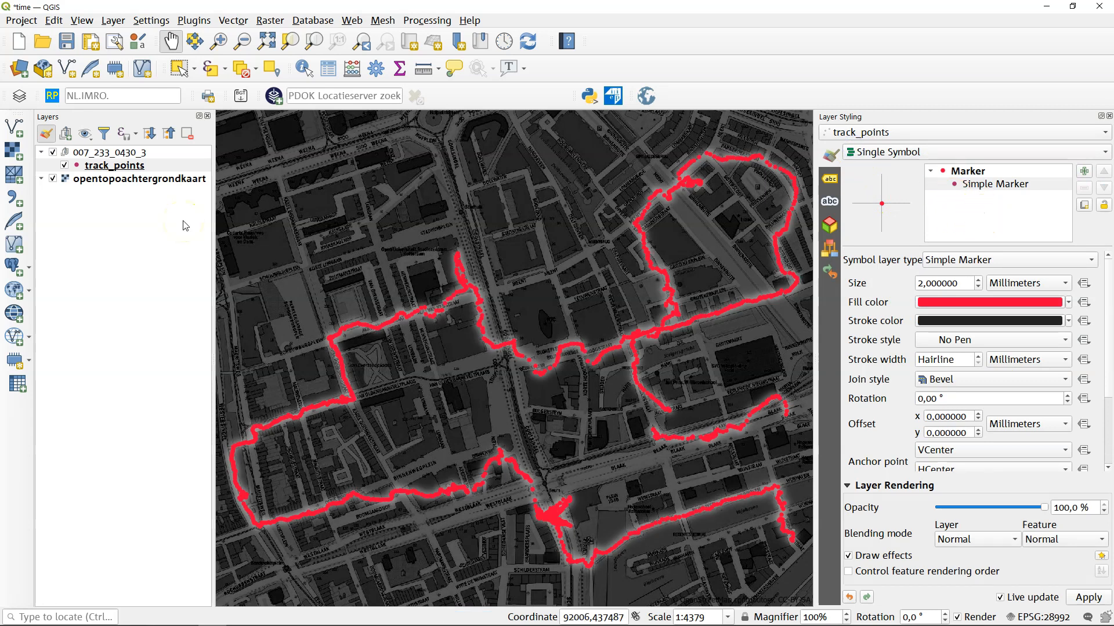
# Step: Enable temporal control in the track_points layer properties, using Single Field with Date/Time based on the time field
pyautogui.rightClick(146, 166)
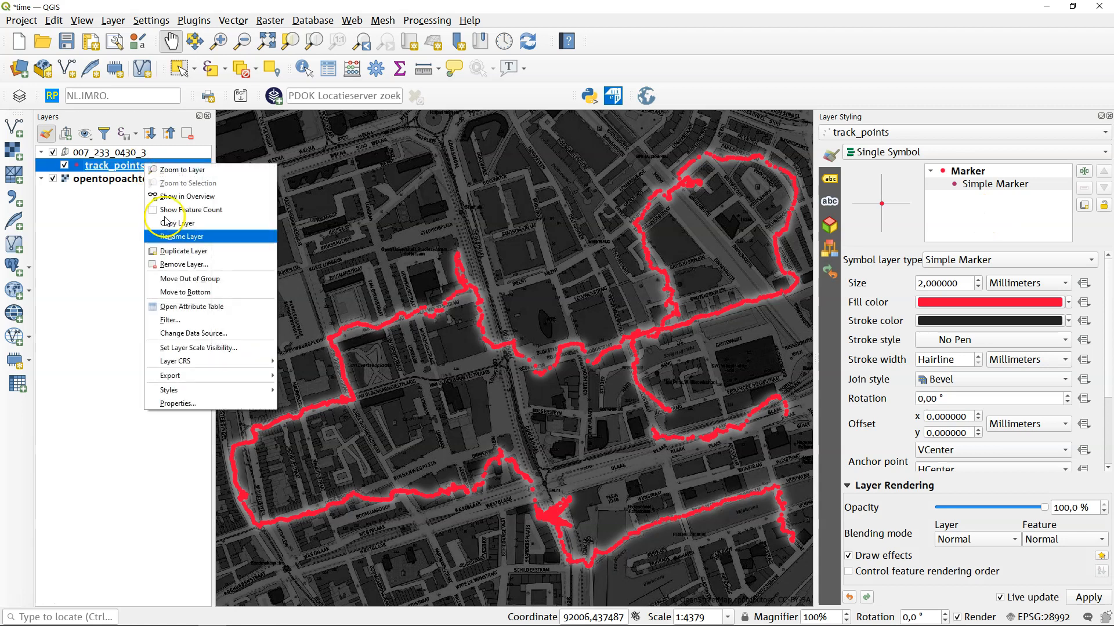
pyautogui.click(189, 404)
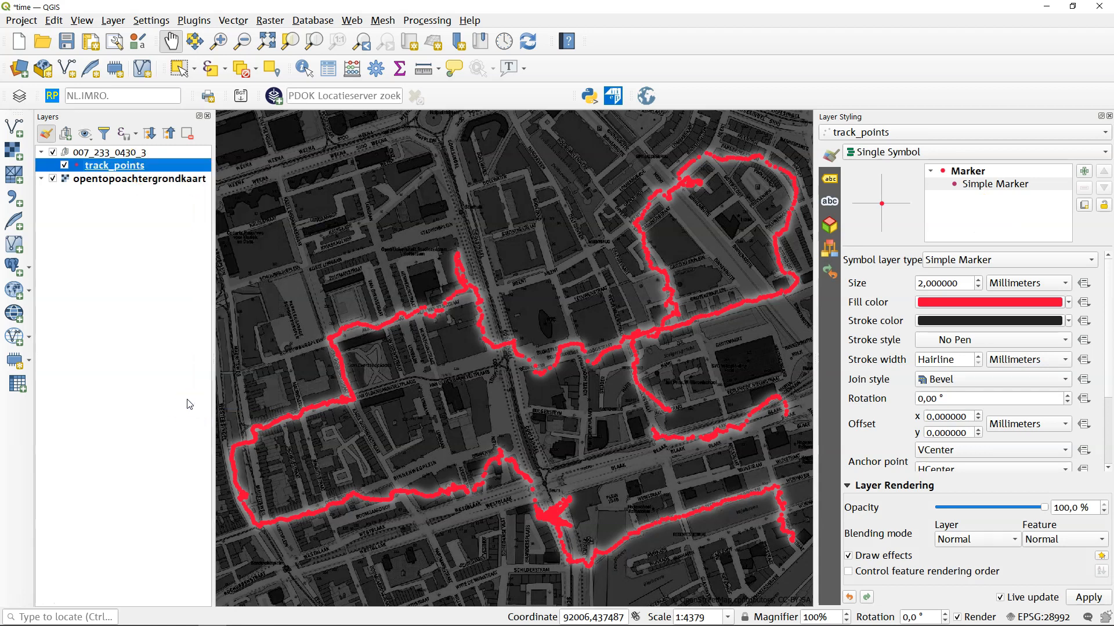
pyautogui.click(328, 295)
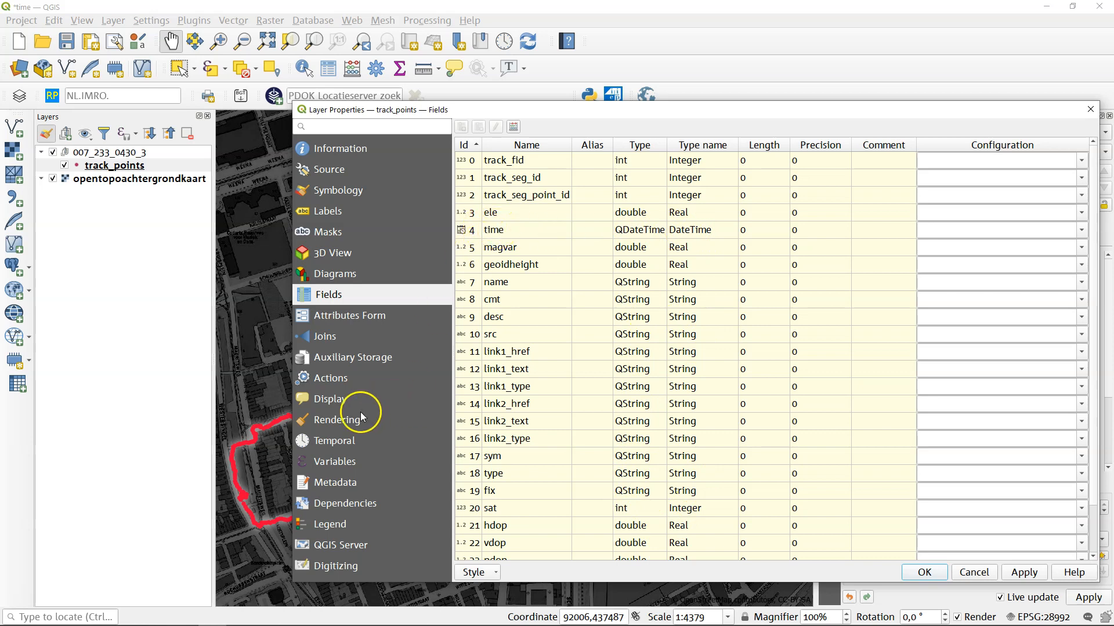
pyautogui.click(346, 444)
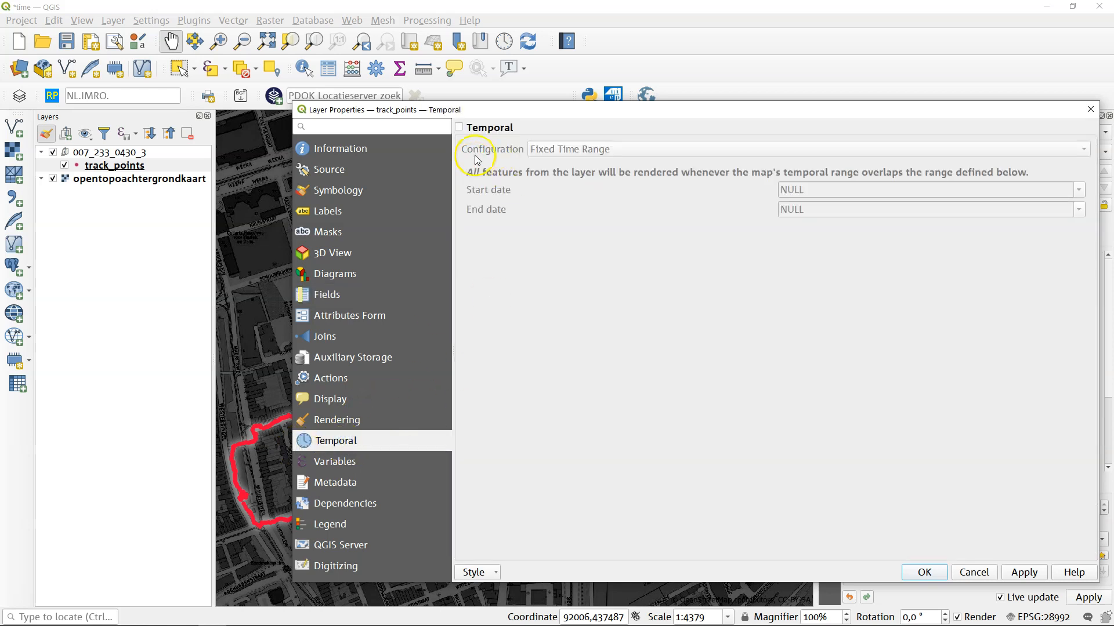
pyautogui.click(459, 127)
pyautogui.click(566, 149)
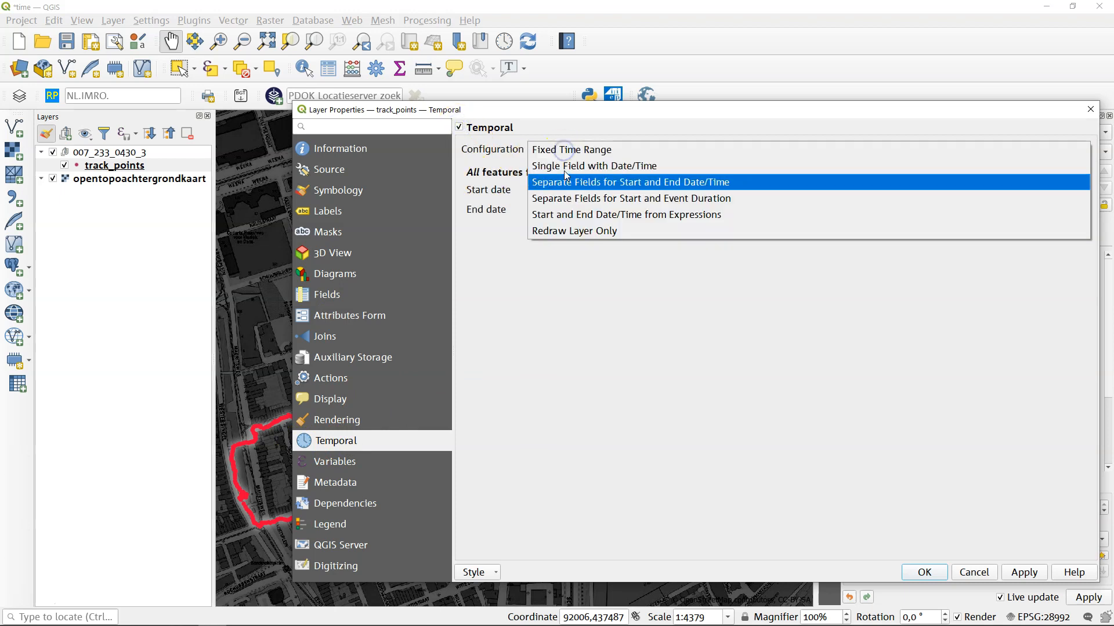
pyautogui.click(613, 166)
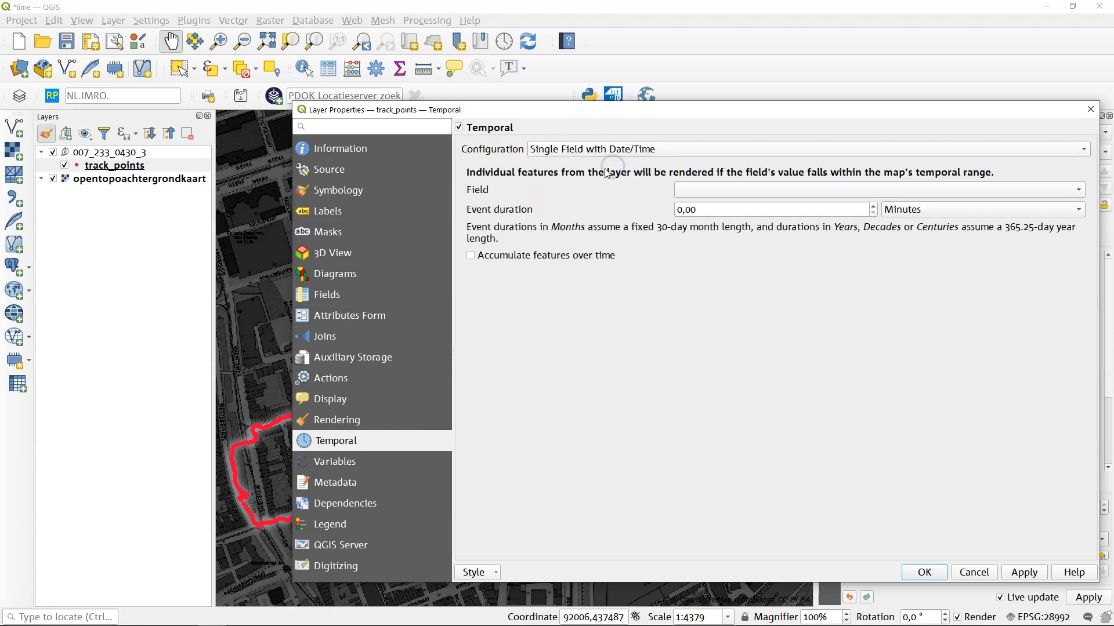
pyautogui.click(695, 189)
pyautogui.click(703, 191)
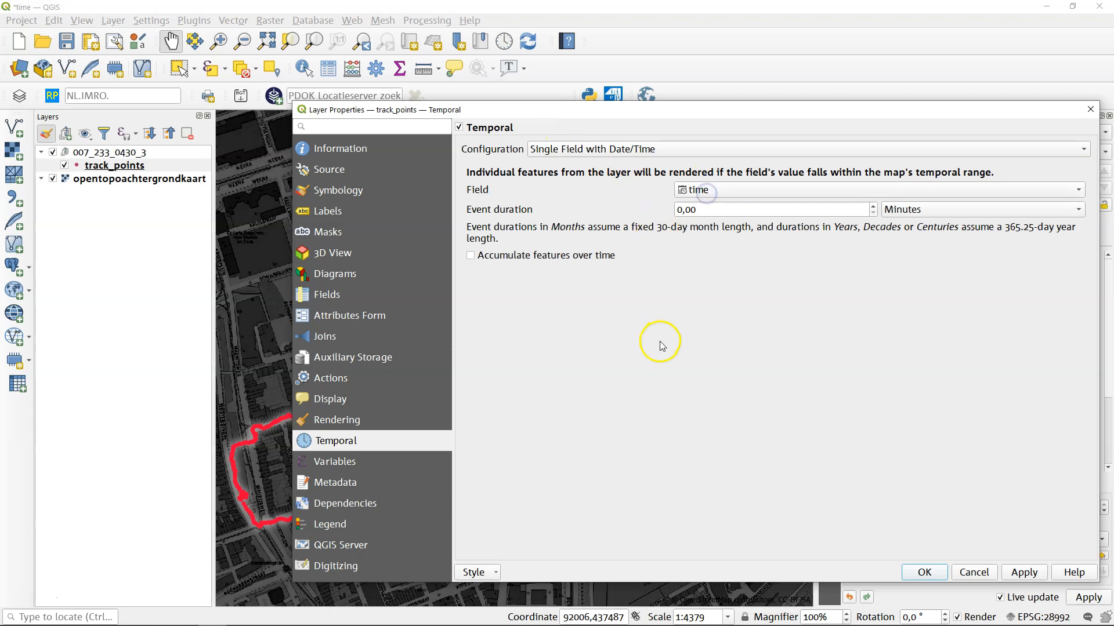
# Step: Set the event duration of the track points to 30 seconds and accept the layer properties
pyautogui.moveTo(708, 210); pyautogui.dragTo(647, 211)
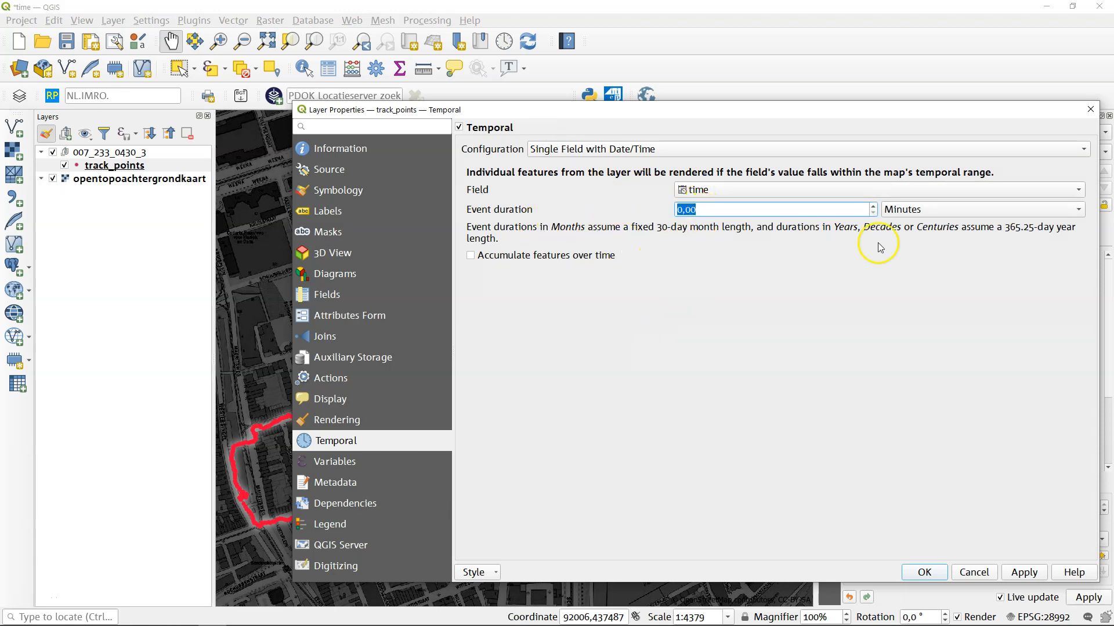
pyautogui.click(897, 210)
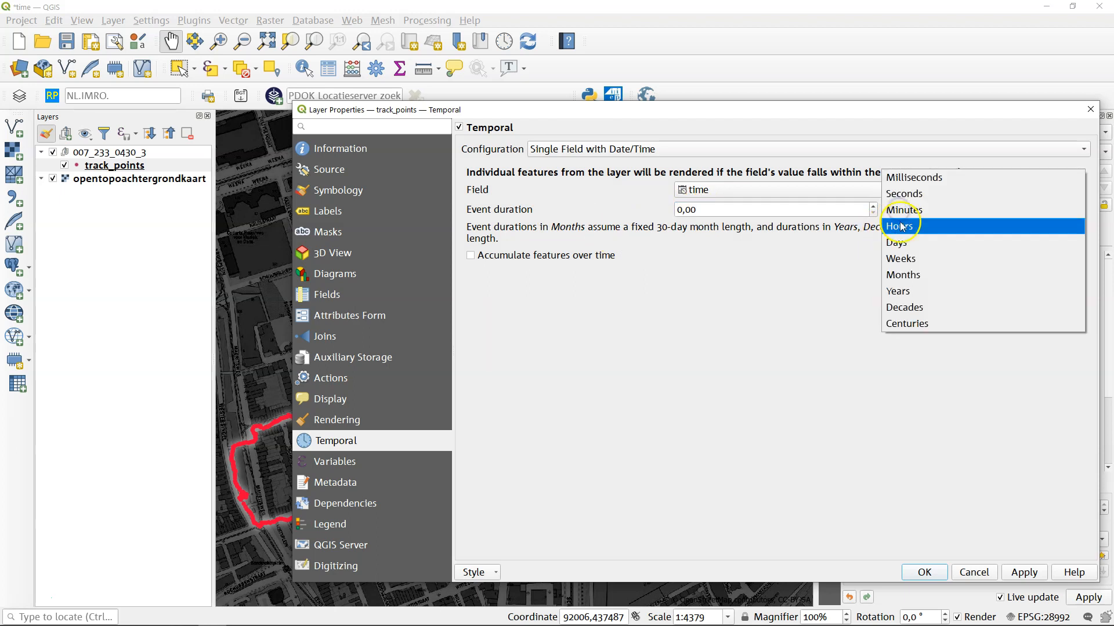
pyautogui.click(904, 196)
pyautogui.moveTo(733, 207); pyautogui.dragTo(633, 215)
pyautogui.write('30')
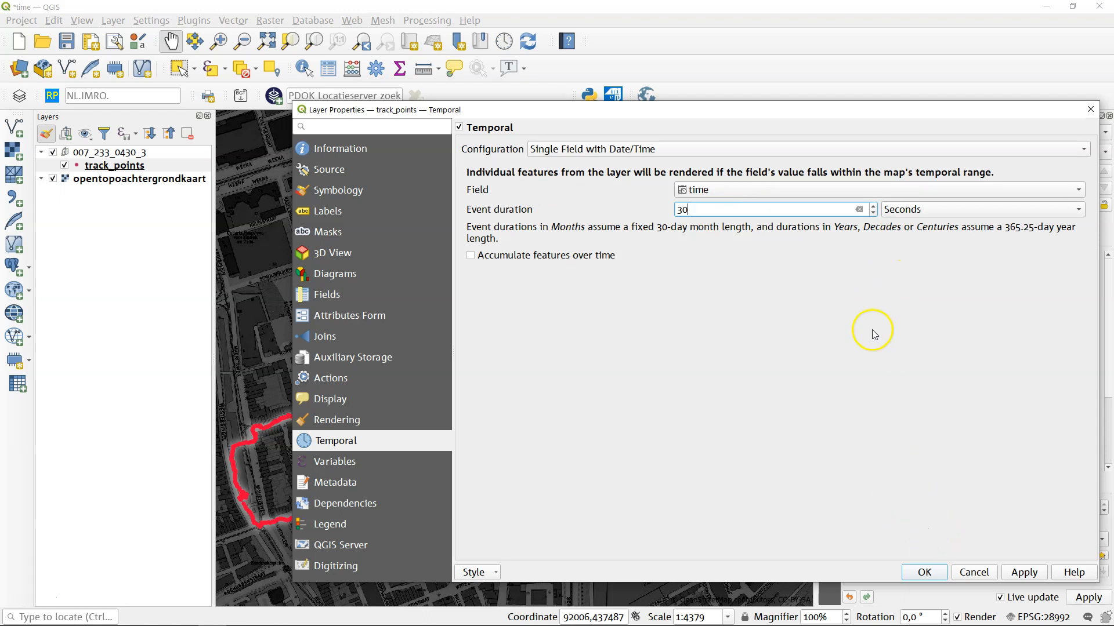
pyautogui.click(924, 572)
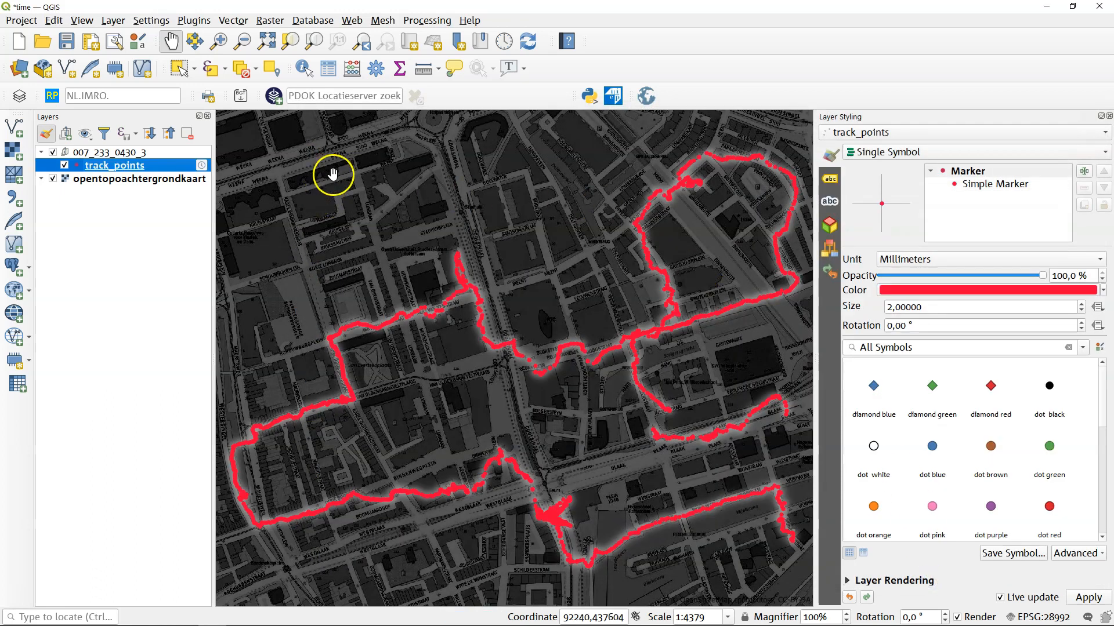
# Step: Open the Temporal Controller, enable animated navigation and set the range to the layer's full time range
pyautogui.click(504, 42)
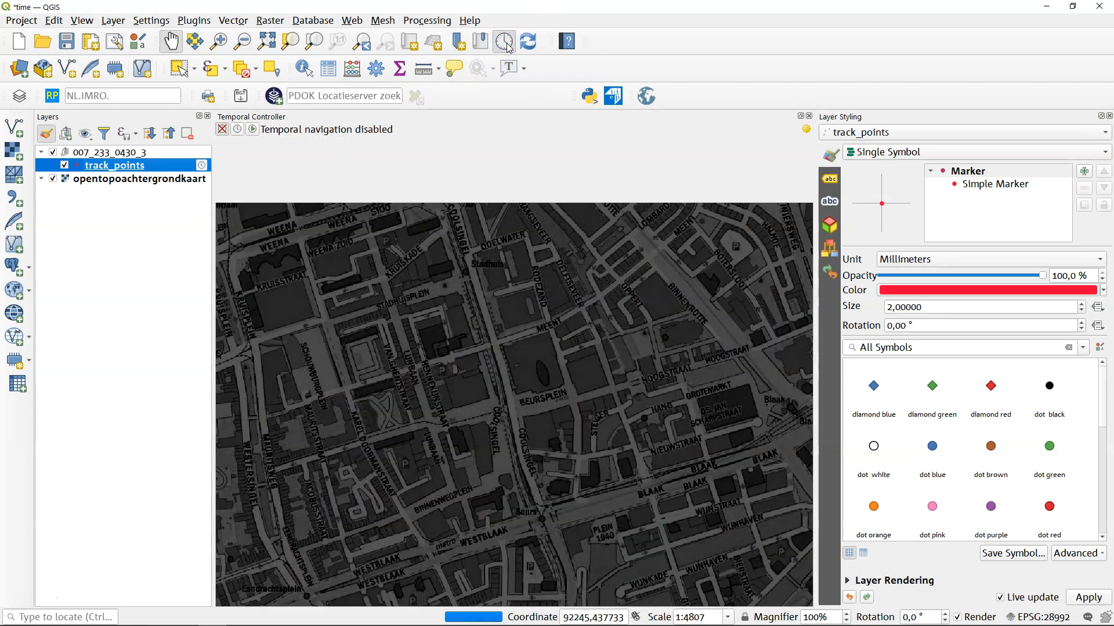
pyautogui.click(253, 129)
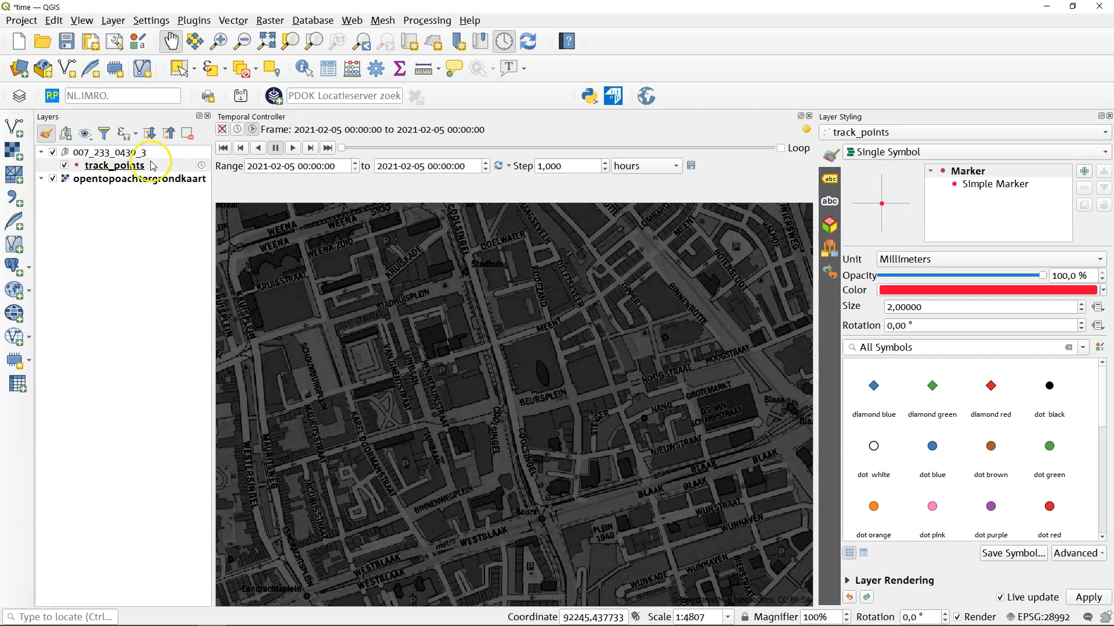
pyautogui.click(498, 166)
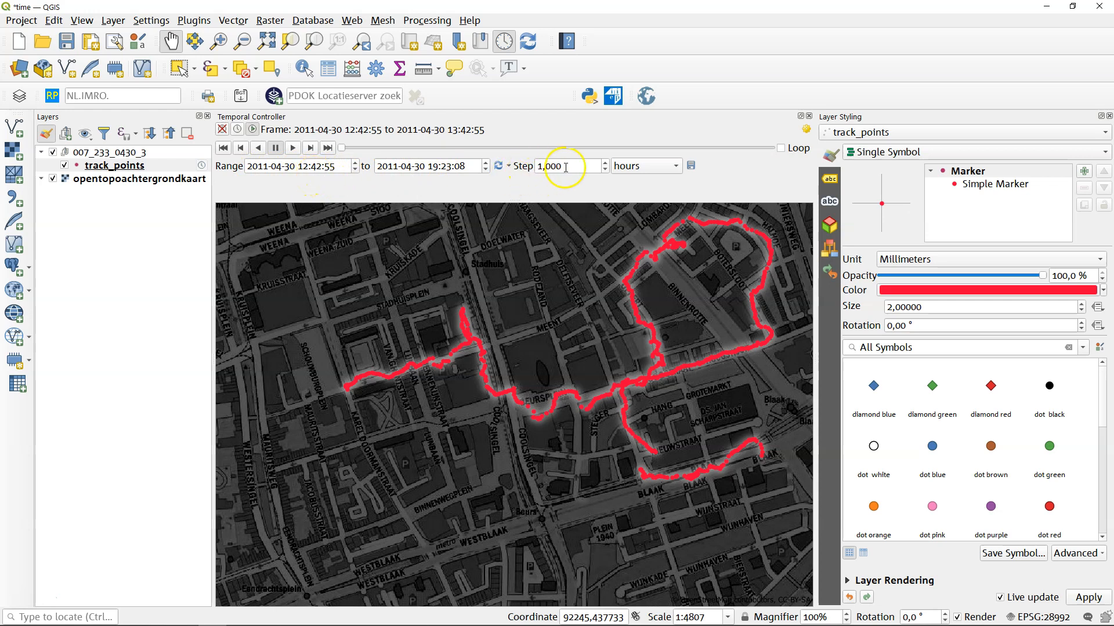
# Step: Set the animation step to 10 seconds and play the track points animation
pyautogui.click(649, 167)
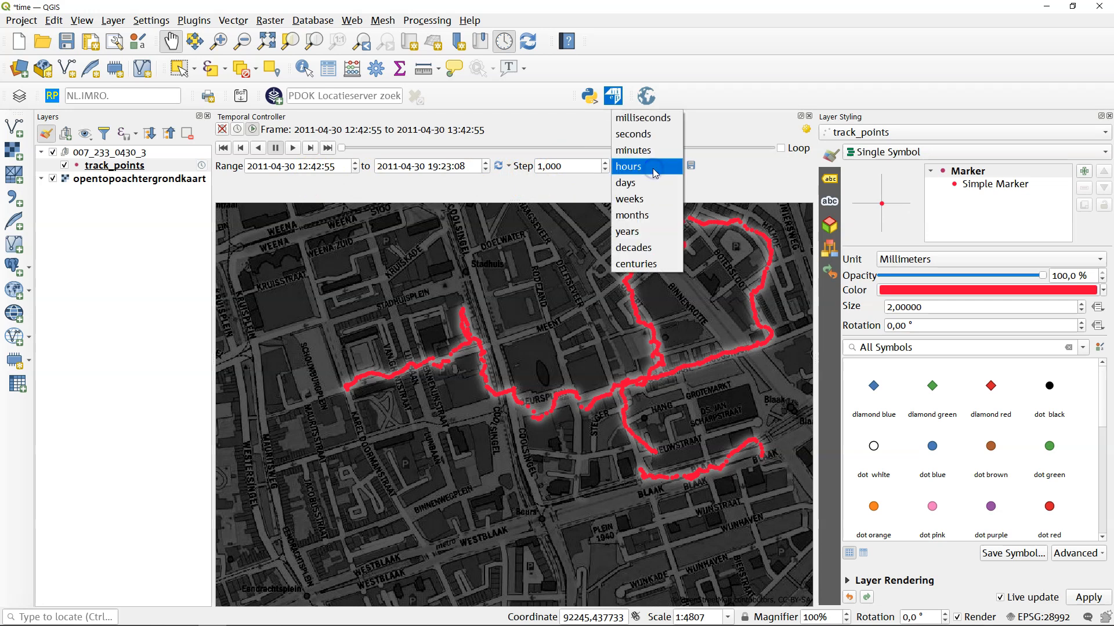
pyautogui.click(633, 134)
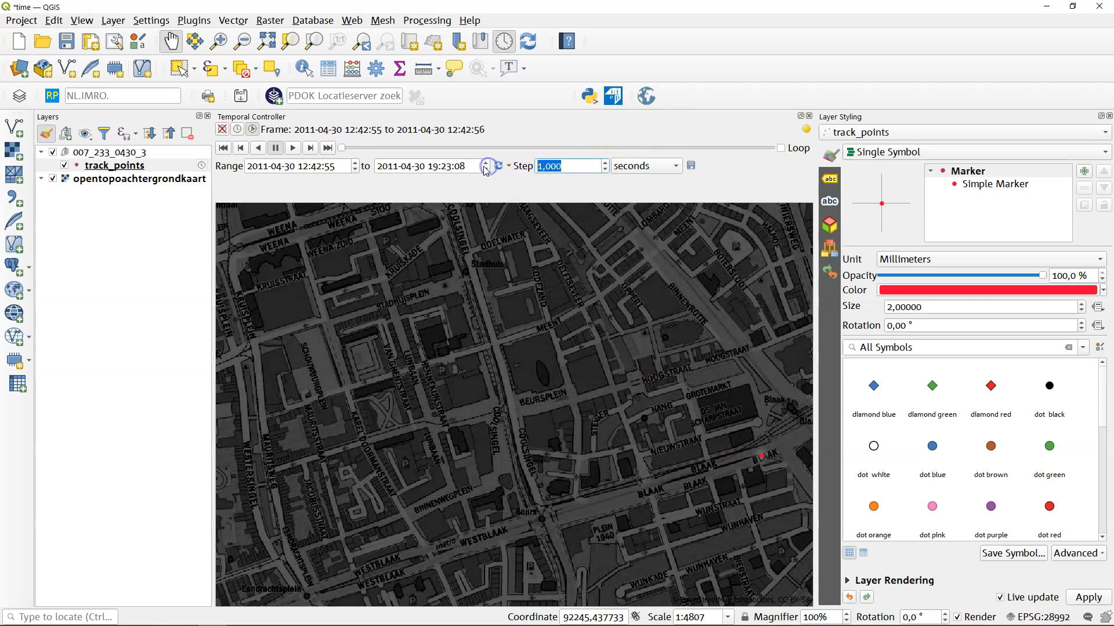
pyautogui.write('10')
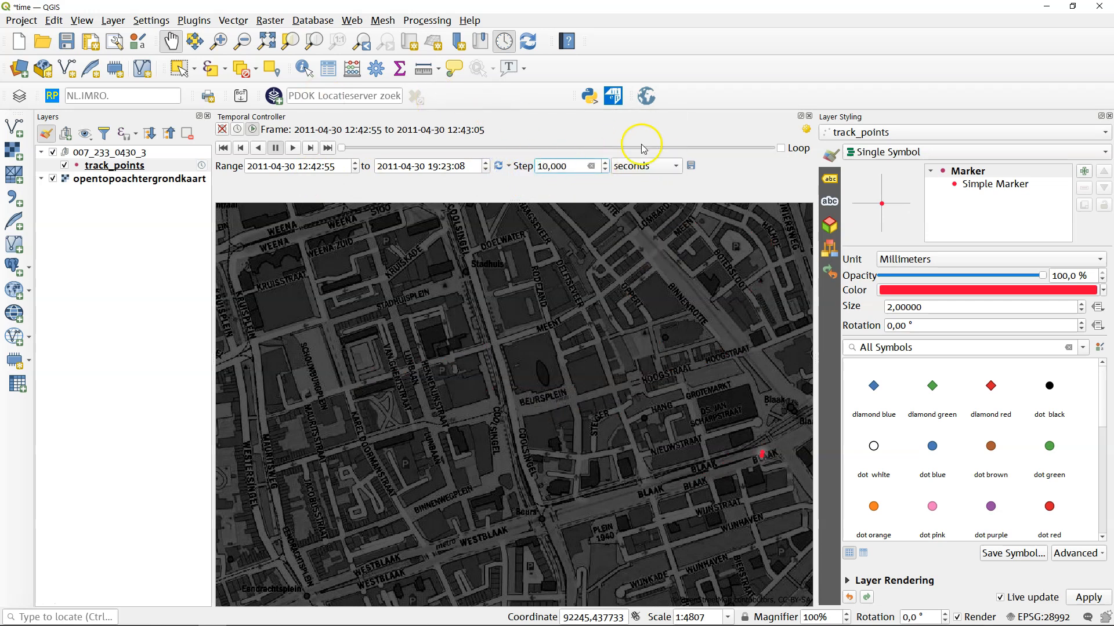
pyautogui.click(293, 147)
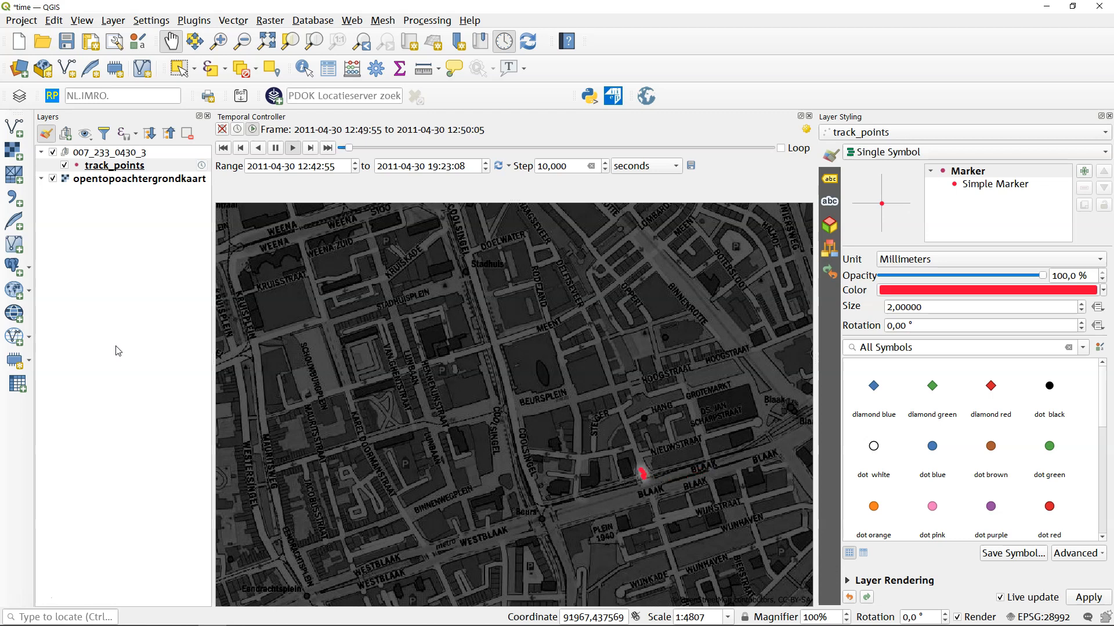
pyautogui.click(114, 350)
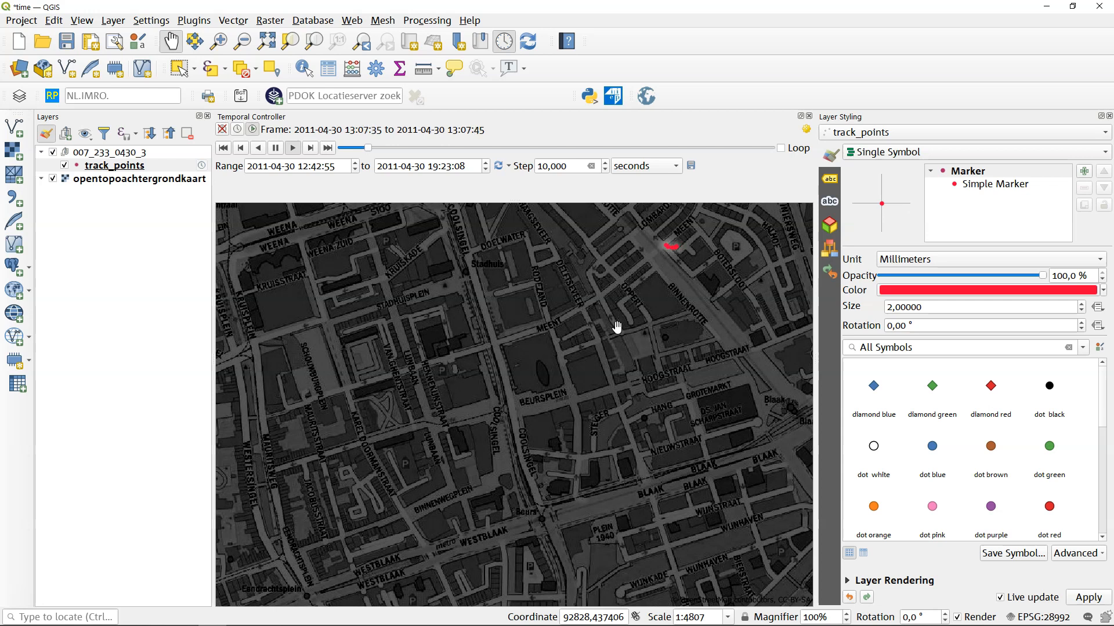
# Step: Set the animation frame rate to 15 frames per second and return to the playback controls
pyautogui.click(806, 129)
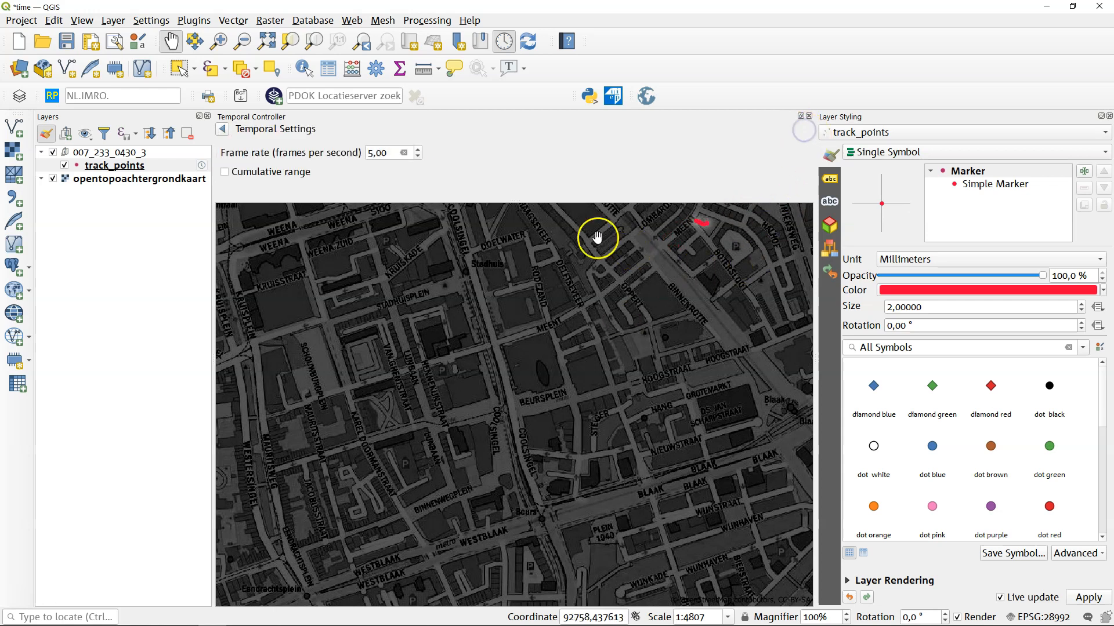
pyautogui.click(370, 153)
pyautogui.write('1')
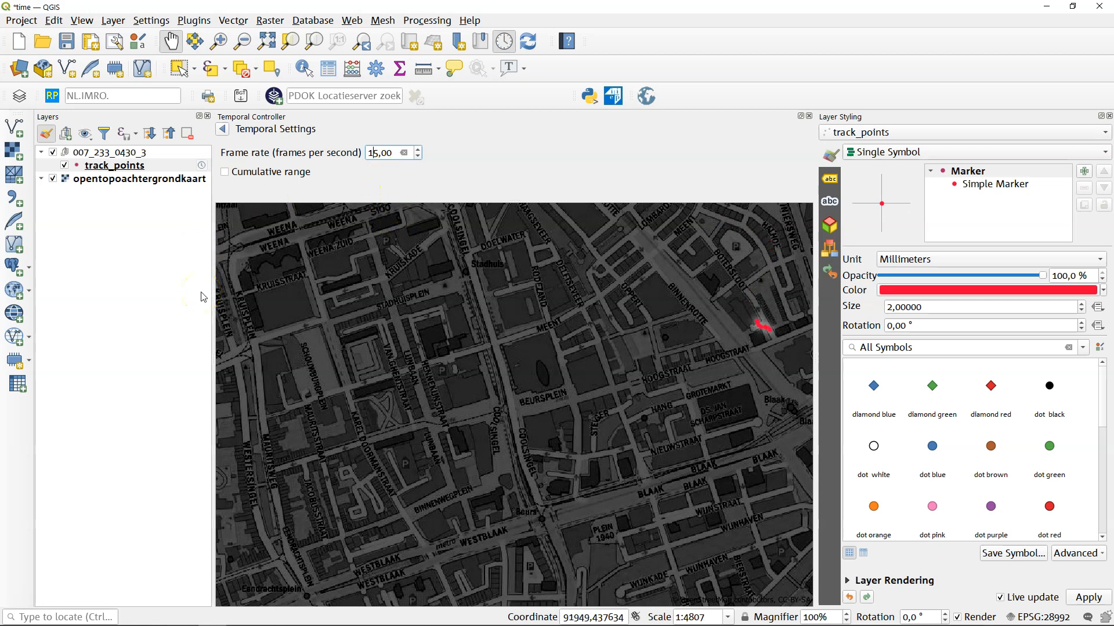
pyautogui.click(223, 129)
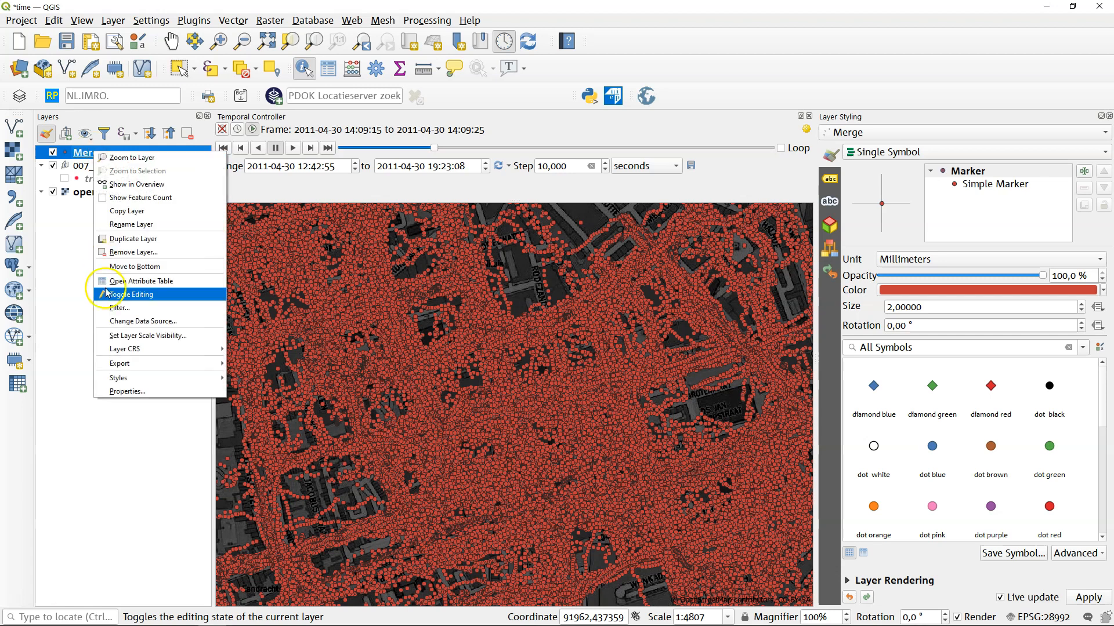
# Step: Check the types of the DATETIME, DATE and TIME fields in the Merge layer's properties
pyautogui.click(127, 391)
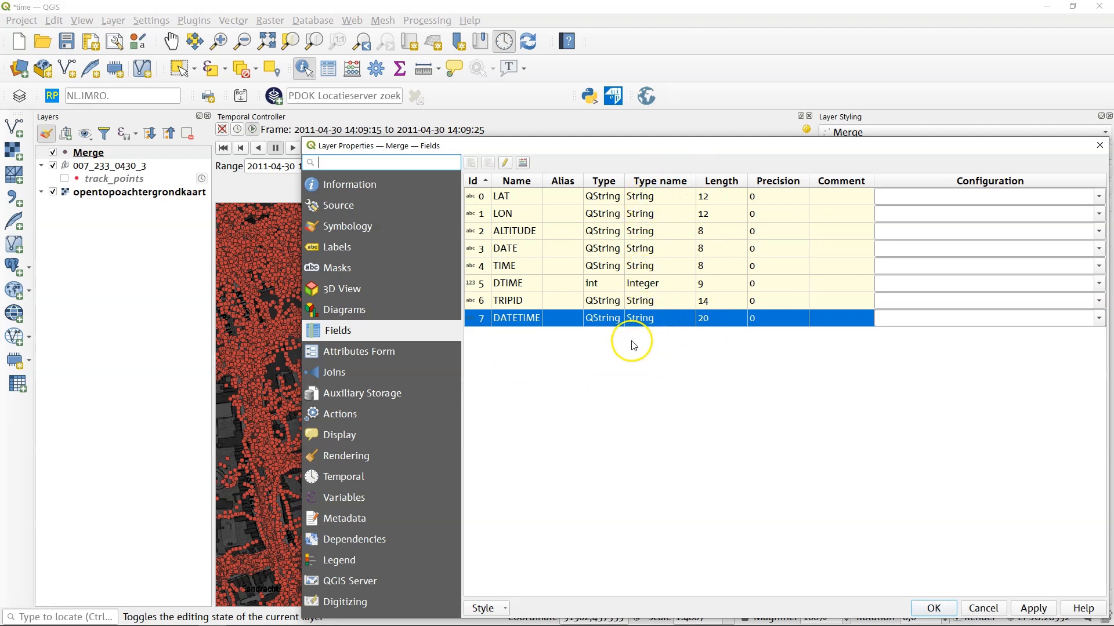
pyautogui.click(521, 319)
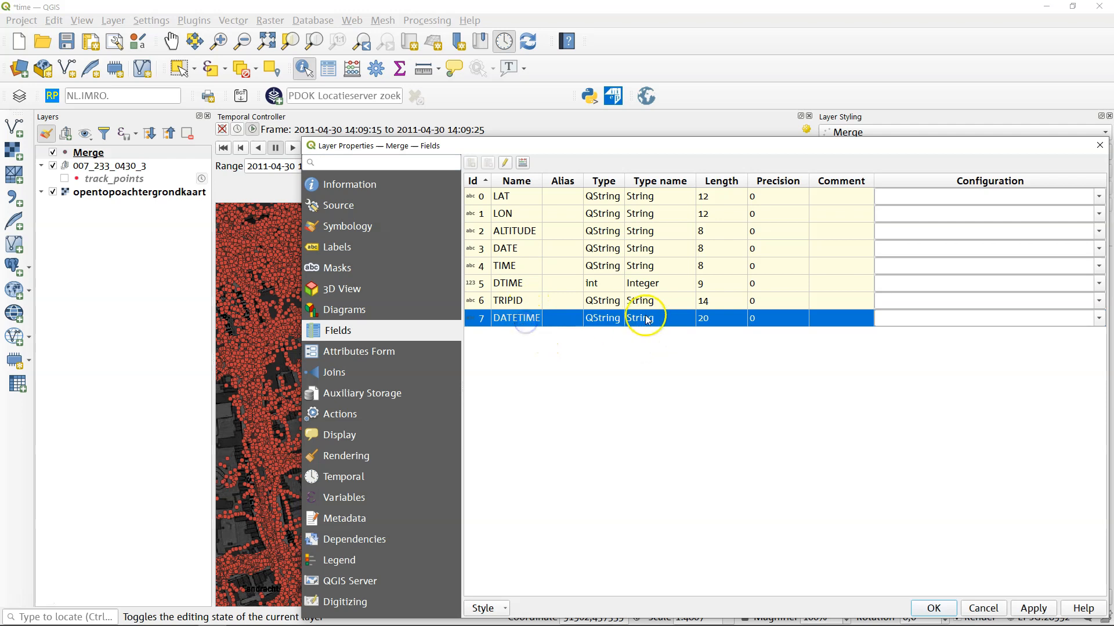
pyautogui.click(506, 248)
pyautogui.click(516, 266)
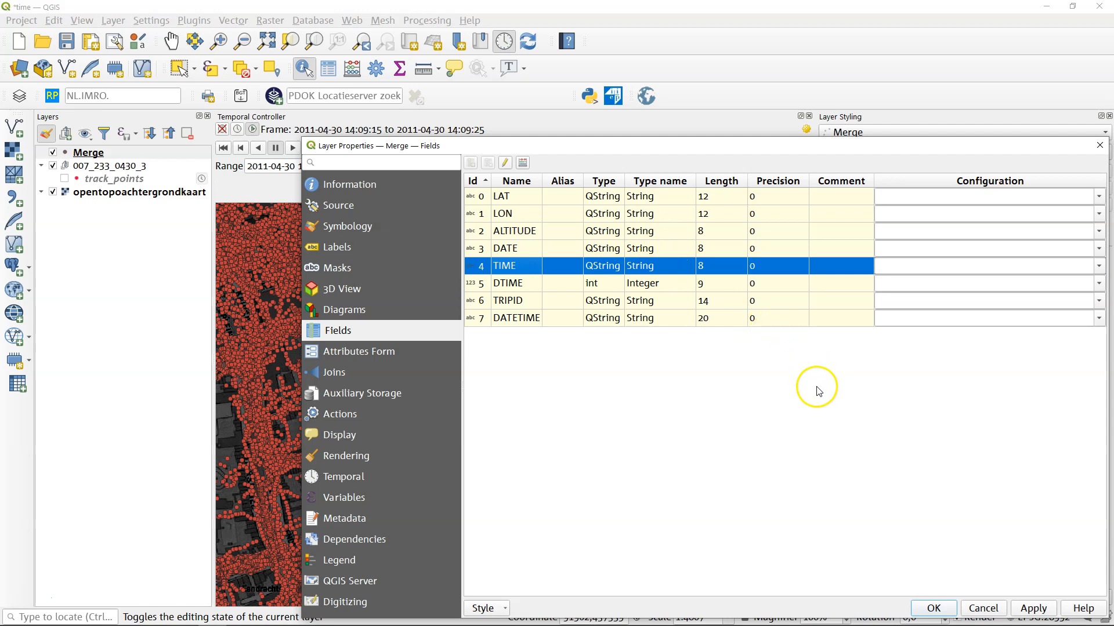
pyautogui.click(935, 608)
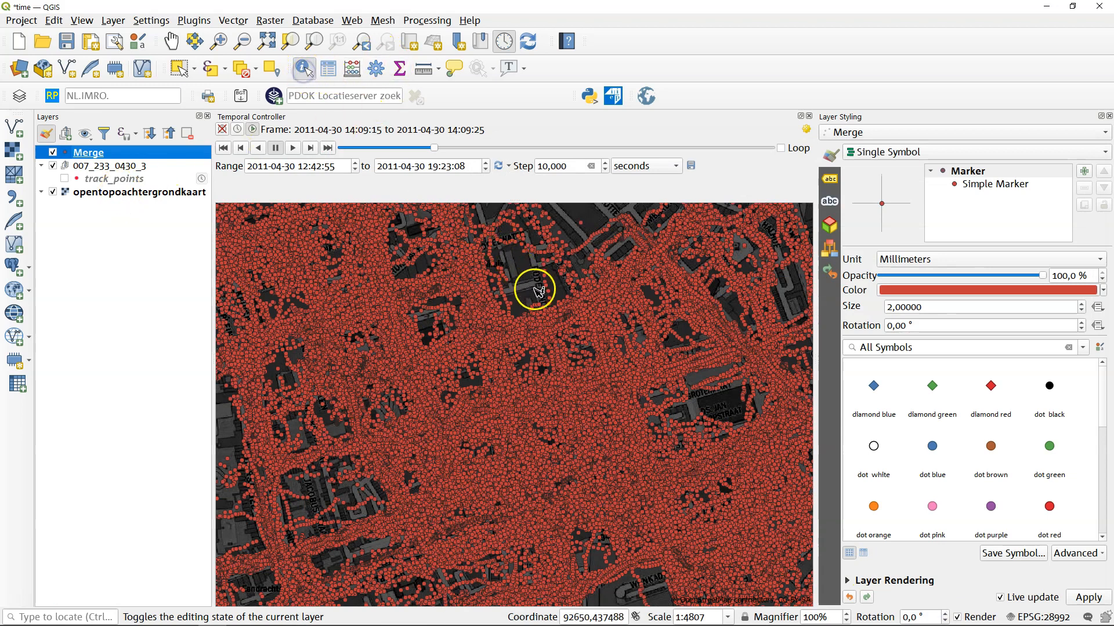
# Step: Identify a point of the Merge layer on the map to inspect how its date and time values are formatted
pyautogui.click(552, 298)
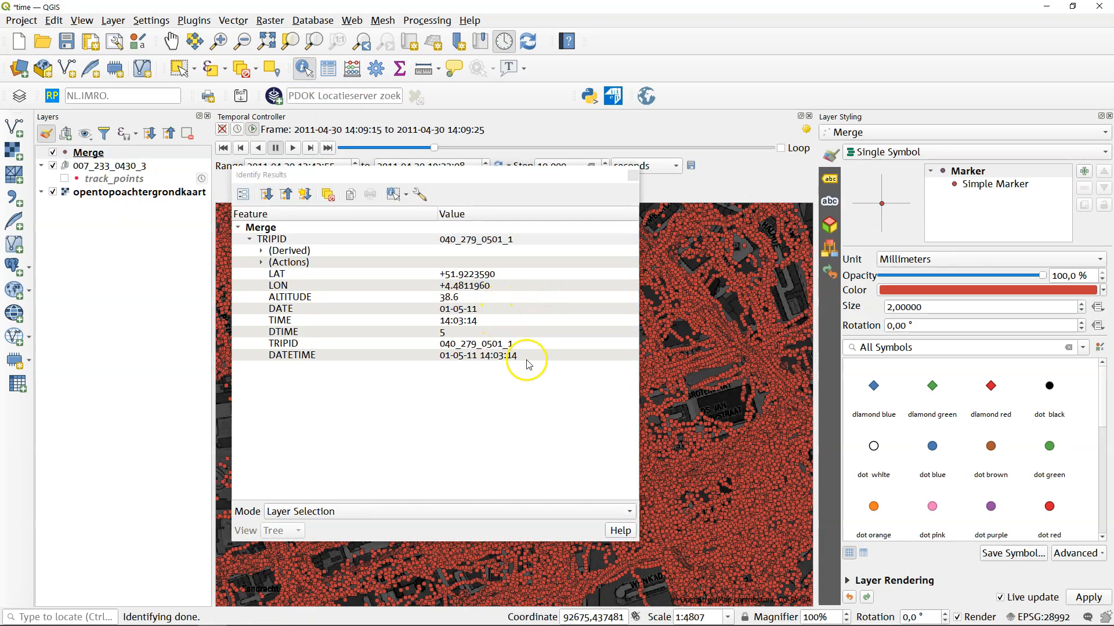
pyautogui.click(487, 311)
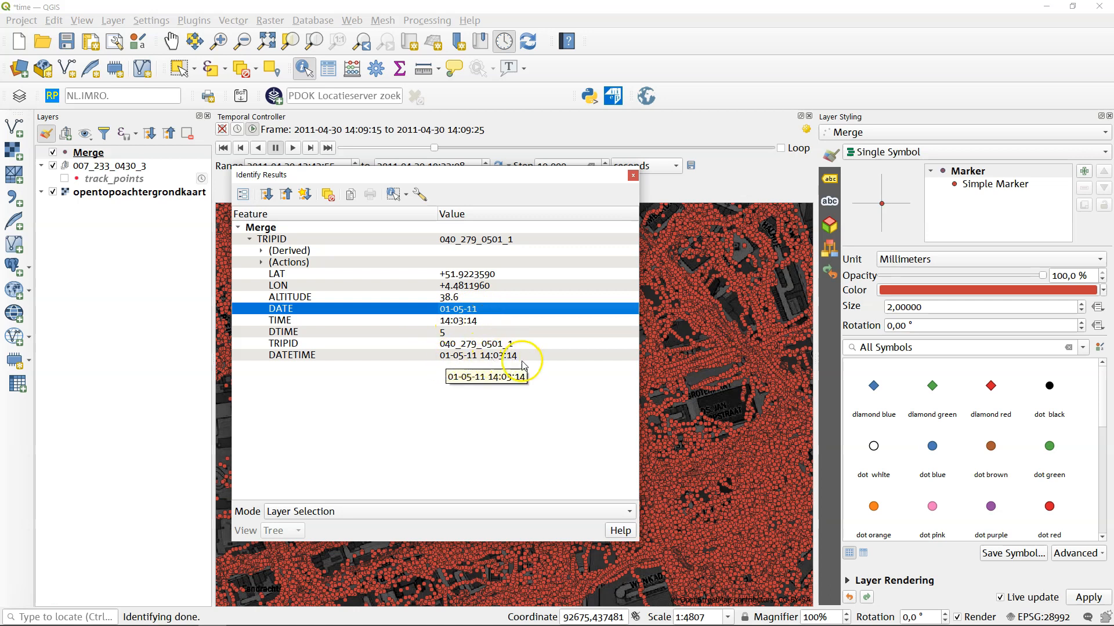
pyautogui.click(633, 175)
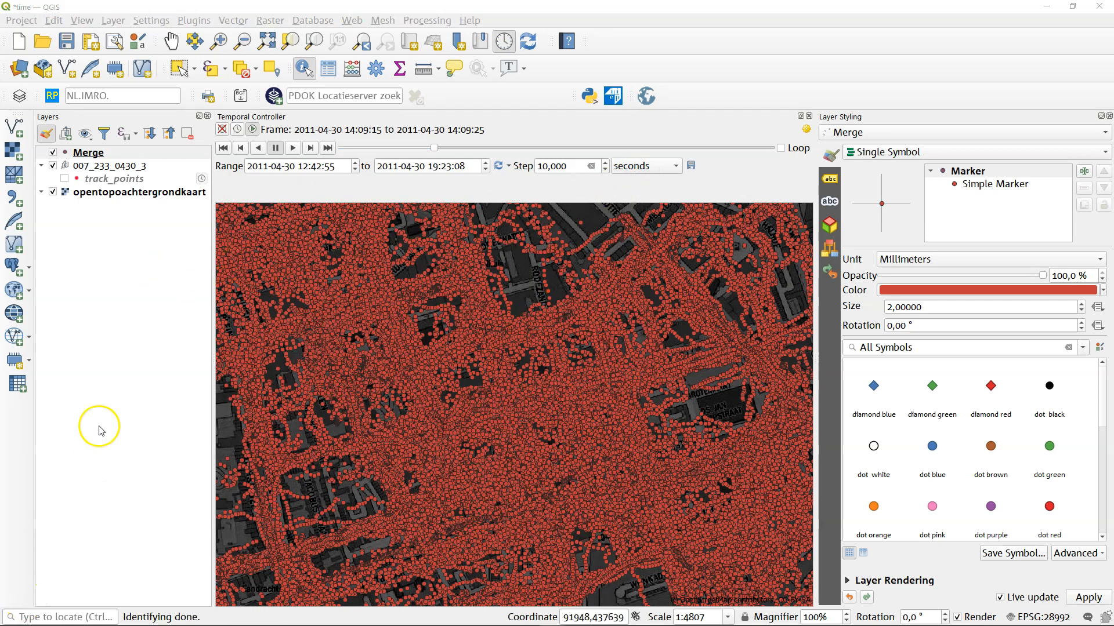
# Step: Export the Merge layer to GeoPackage D:\Data\time.gpkg as reprojected_tracks with CRS EPSG:28992 - Amersfoort / RD New, and hide the original layer
pyautogui.click(96, 154)
pyautogui.rightClick(95, 155)
pyautogui.moveTo(136, 367)
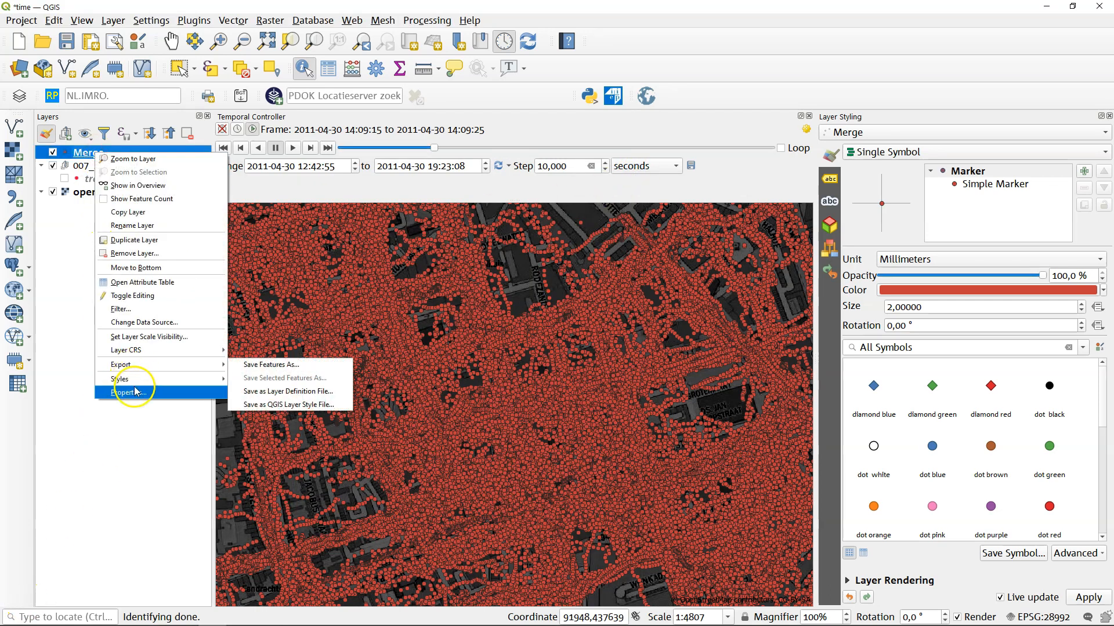
pyautogui.click(255, 364)
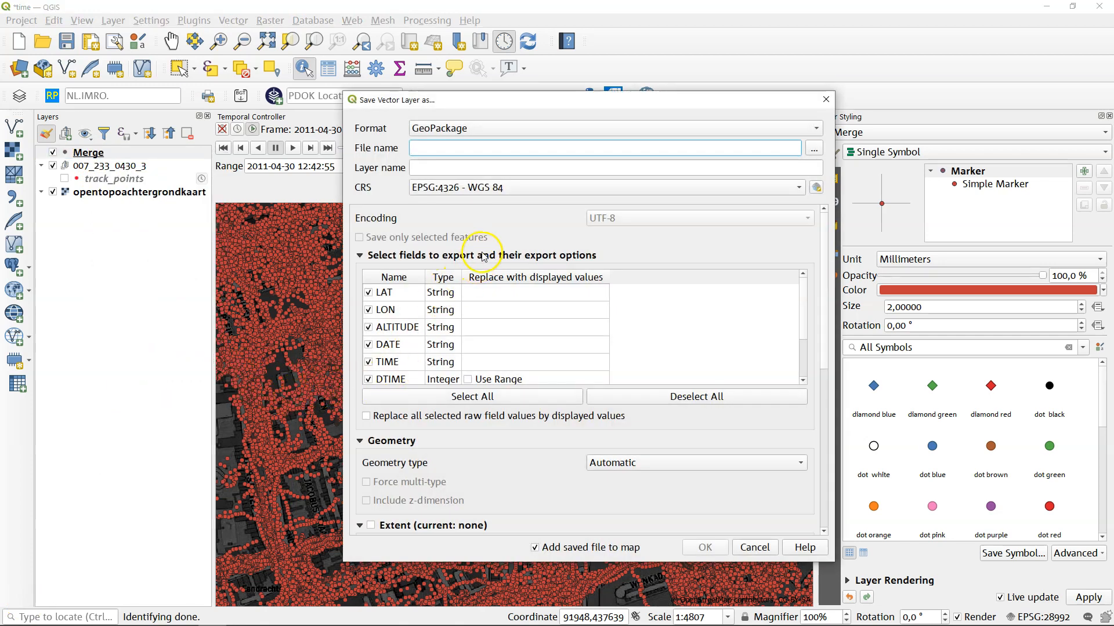
pyautogui.click(452, 189)
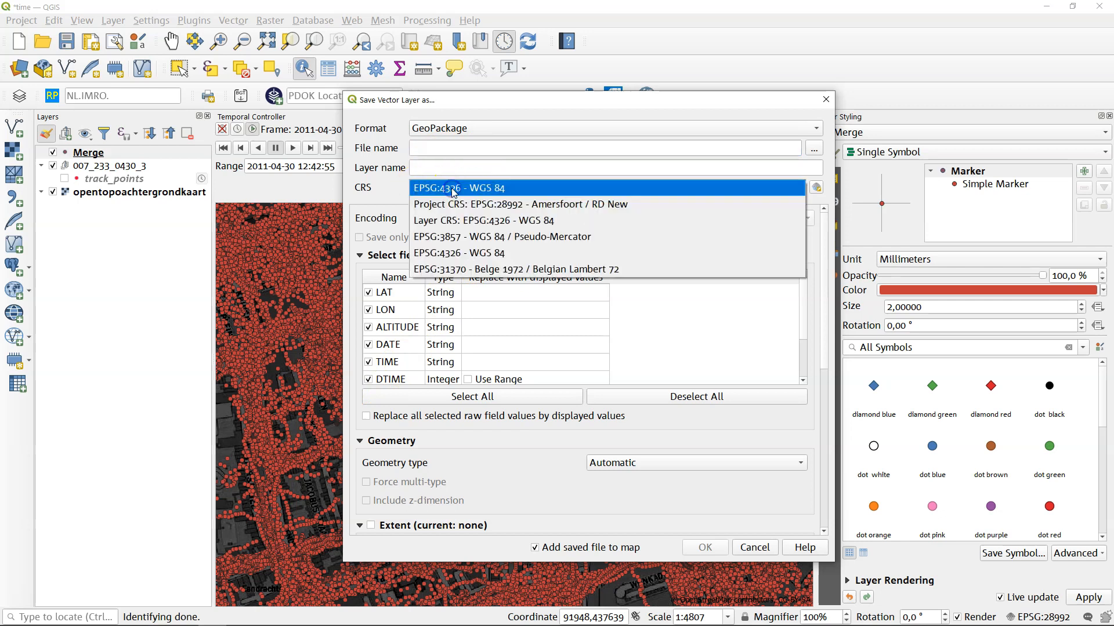
pyautogui.click(491, 205)
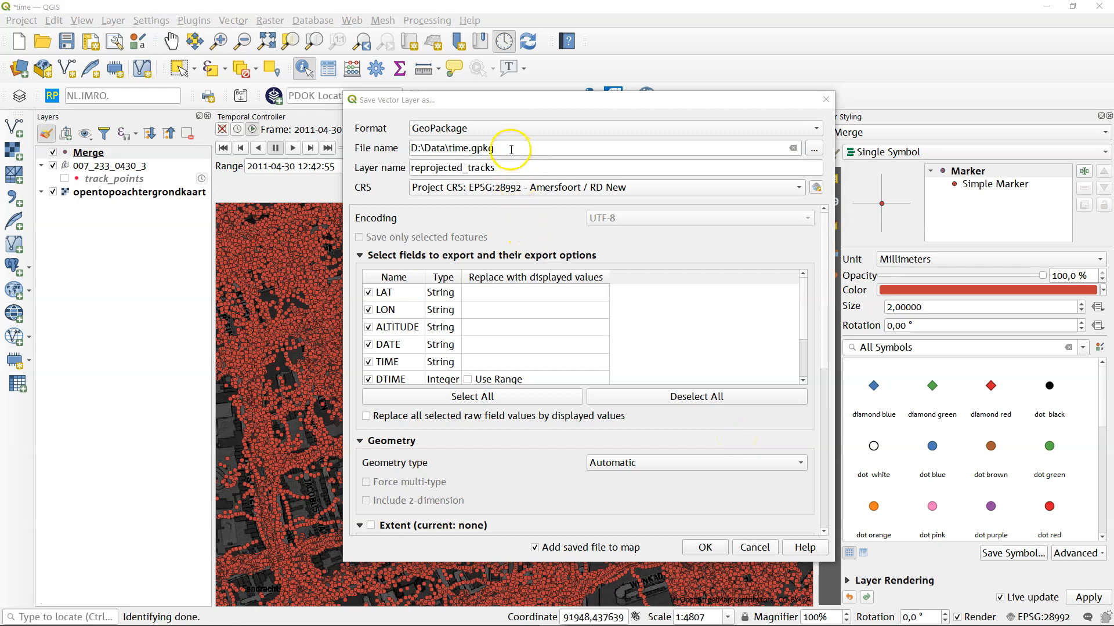
pyautogui.moveTo(511, 149); pyautogui.dragTo(392, 148)
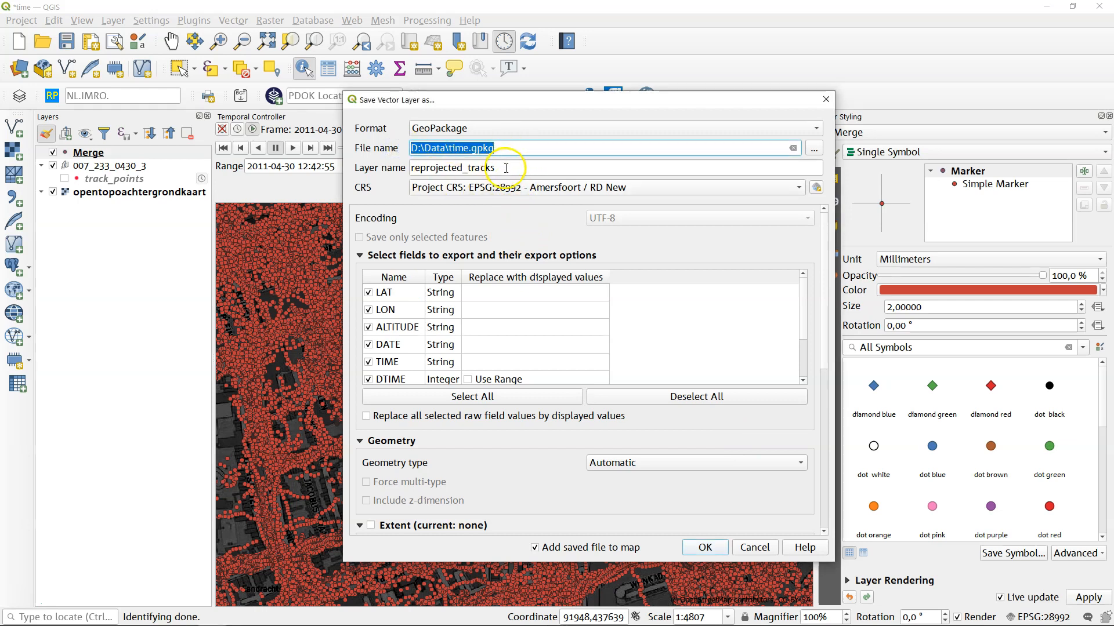
pyautogui.moveTo(506, 168); pyautogui.dragTo(387, 162)
pyautogui.click(531, 168)
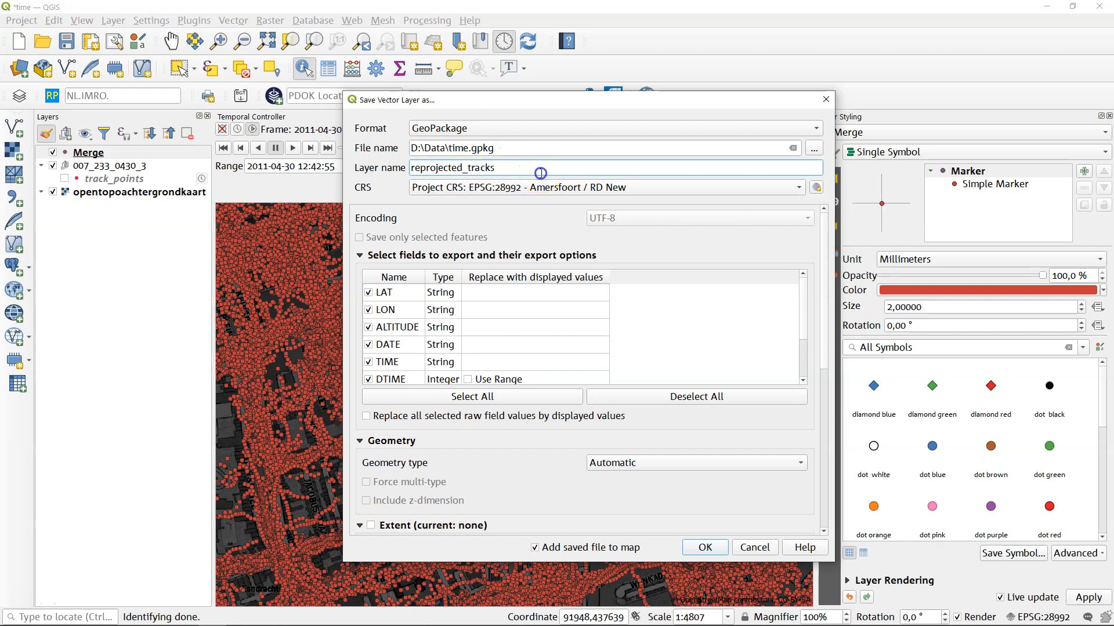
pyautogui.click(705, 547)
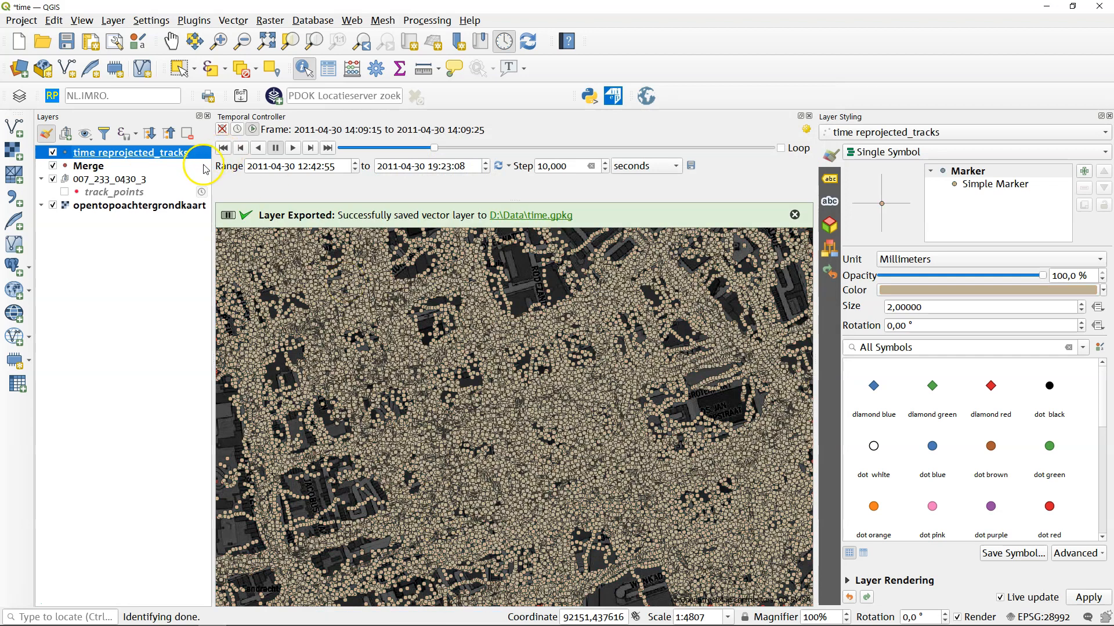
pyautogui.click(53, 165)
pyautogui.click(91, 319)
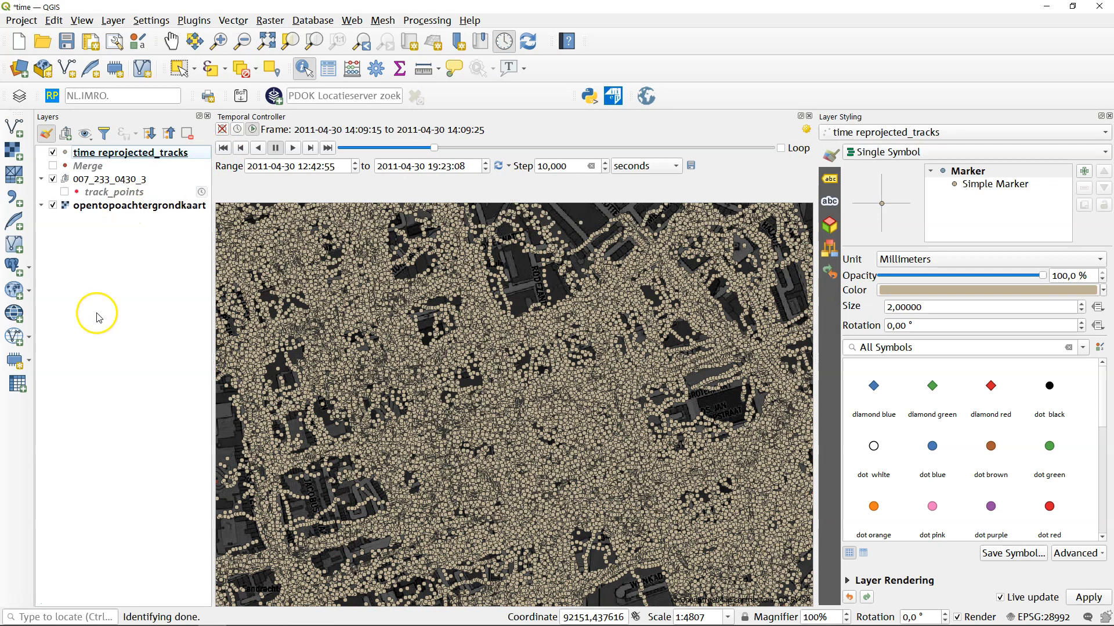
# Step: Set up a new Date & Time field named date_time in the field calculator of the time reprojected_tracks layer
pyautogui.rightClick(115, 152)
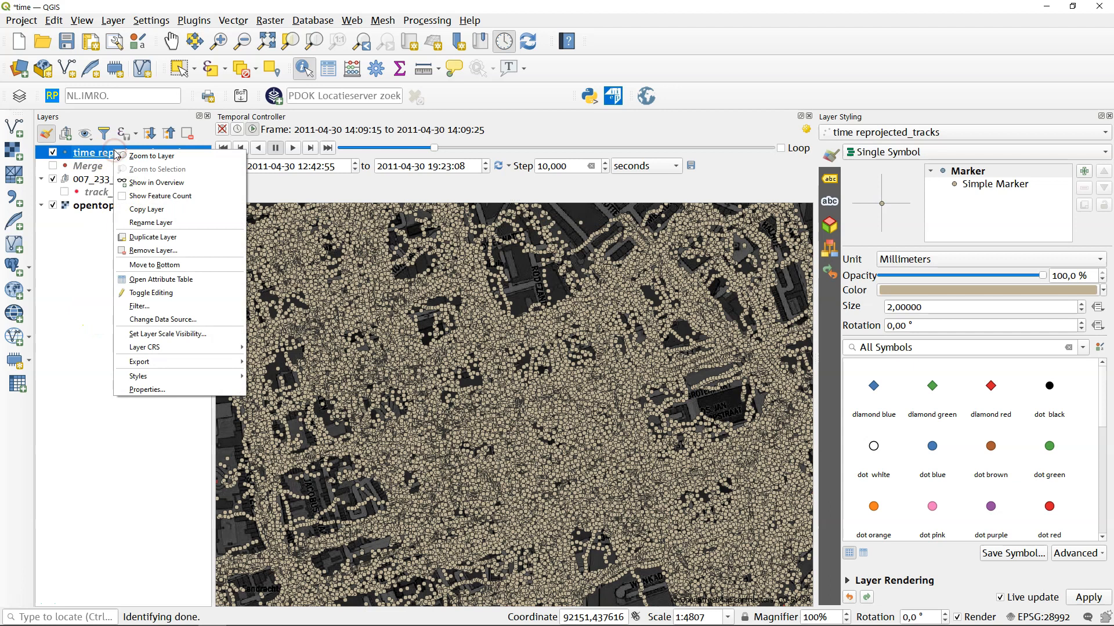
pyautogui.click(139, 390)
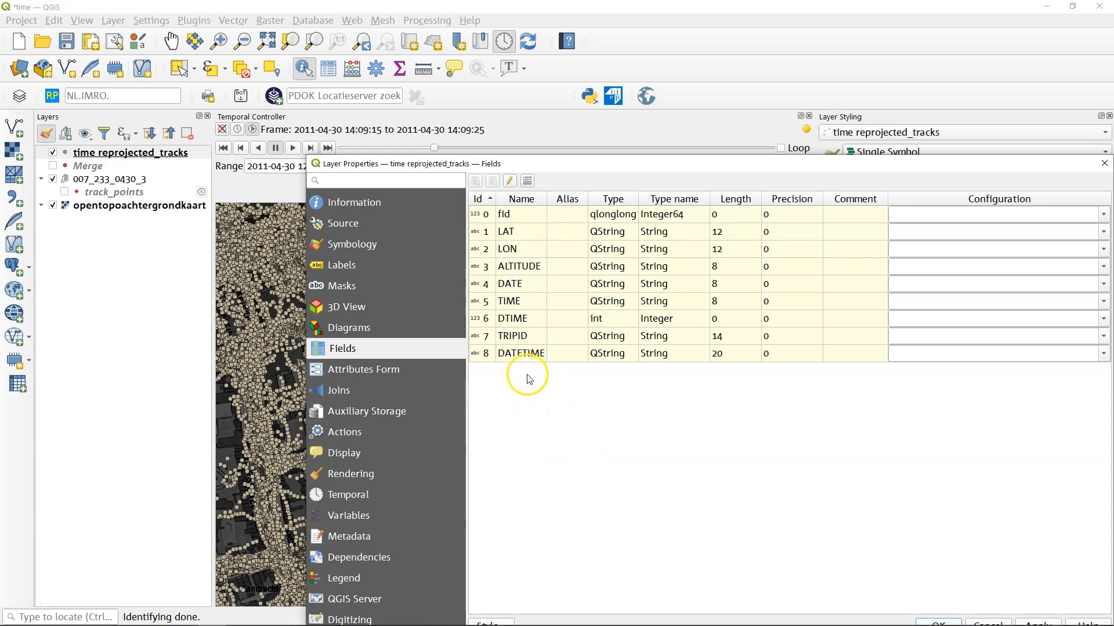
pyautogui.click(527, 182)
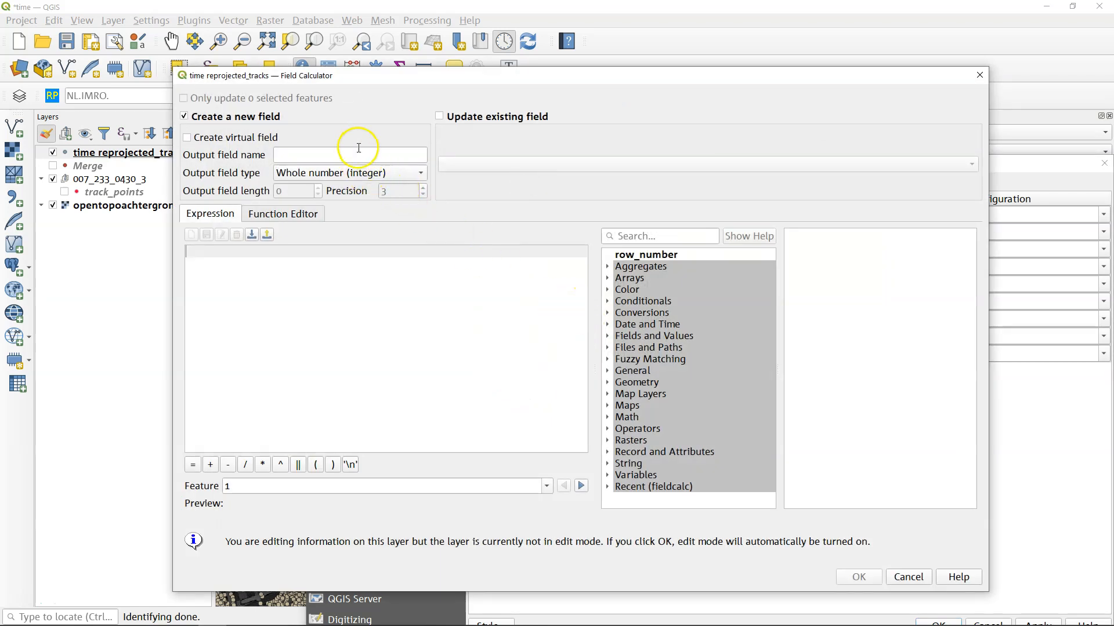
pyautogui.click(332, 152)
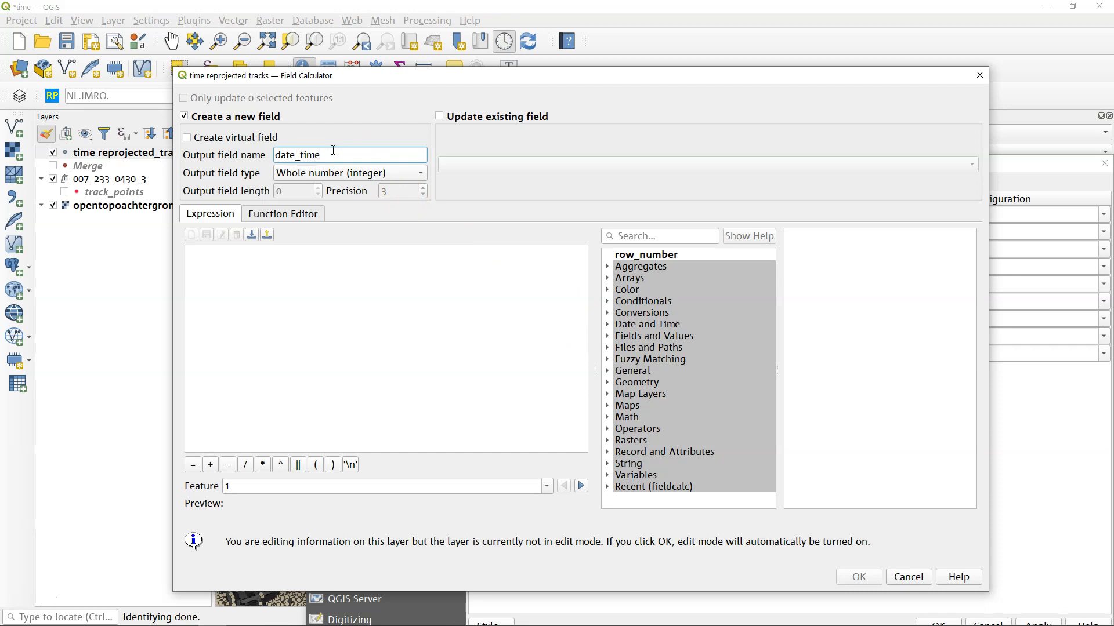
pyautogui.click(342, 176)
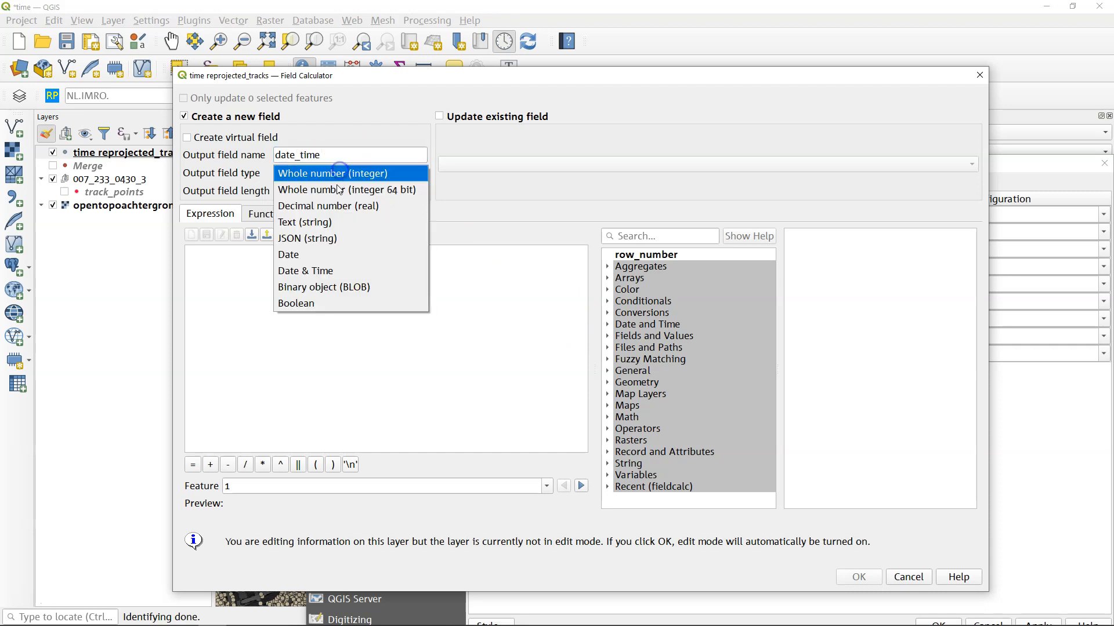
pyautogui.click(339, 270)
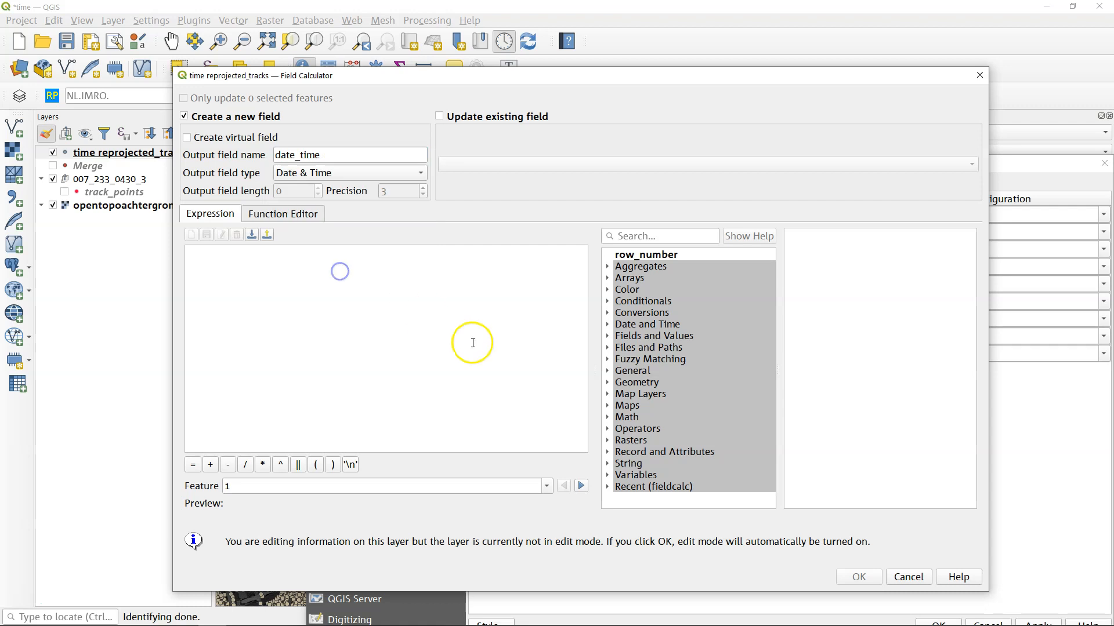
# Step: Calculate date_time with the recent expression to_datetime(LEFT("DATETIME",6)||'20'||Right("DATETIME",11),'dd-MM-yyyy HH:mm:ss') and close the layer properties
pyautogui.click(607, 487)
pyautogui.doubleClick(643, 504)
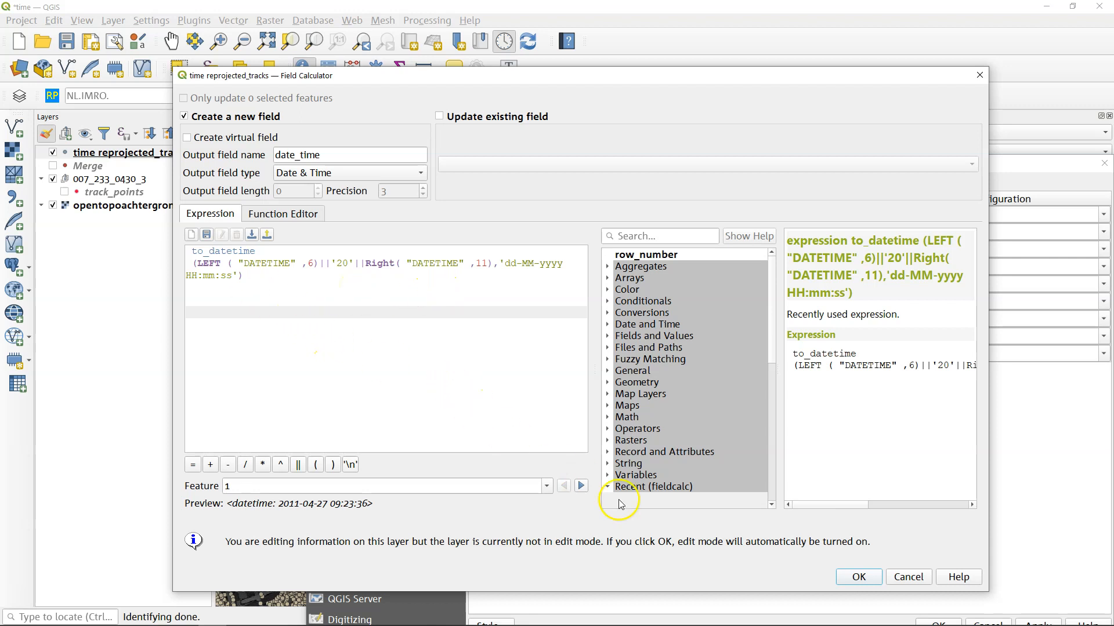
pyautogui.click(879, 579)
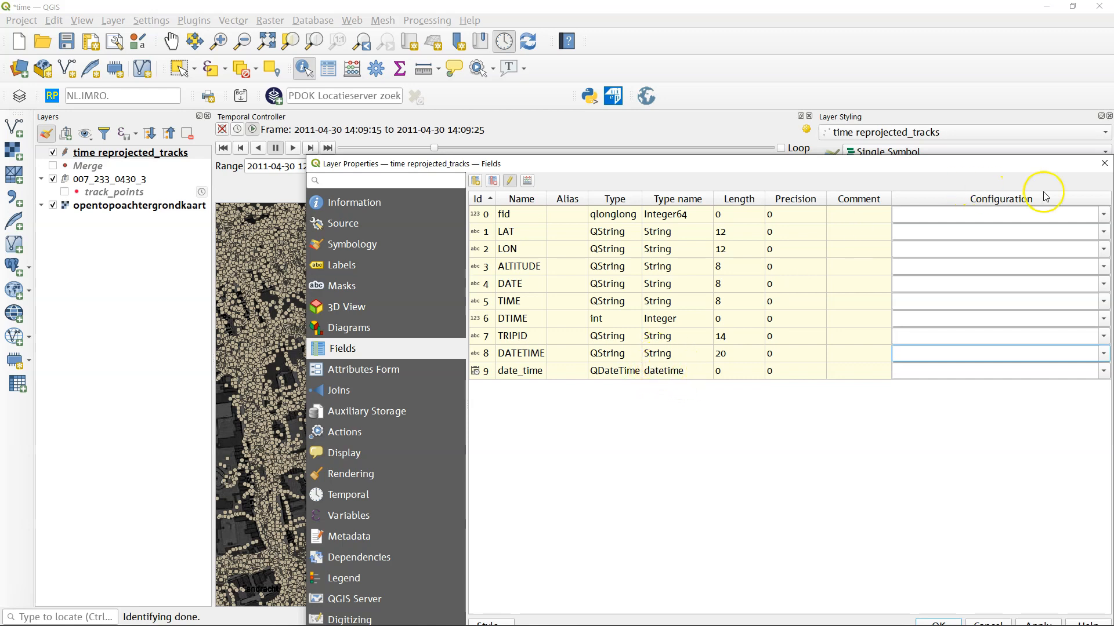
pyautogui.click(1100, 167)
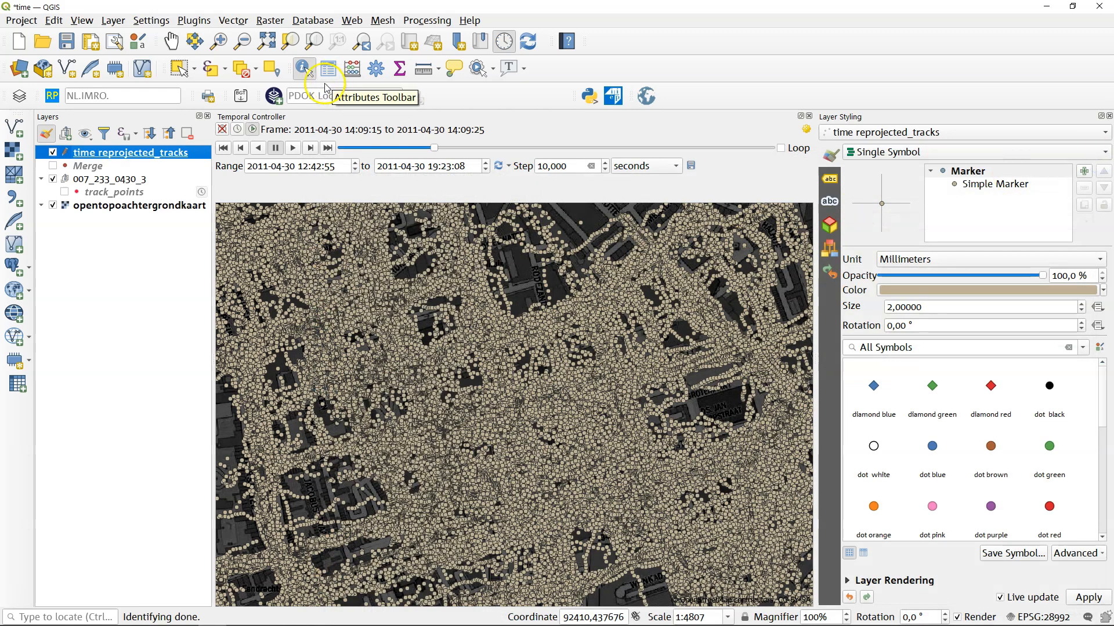
# Step: Identify a single reprojected track point to compare its date_time value with the original DATETIME text
pyautogui.click(305, 72)
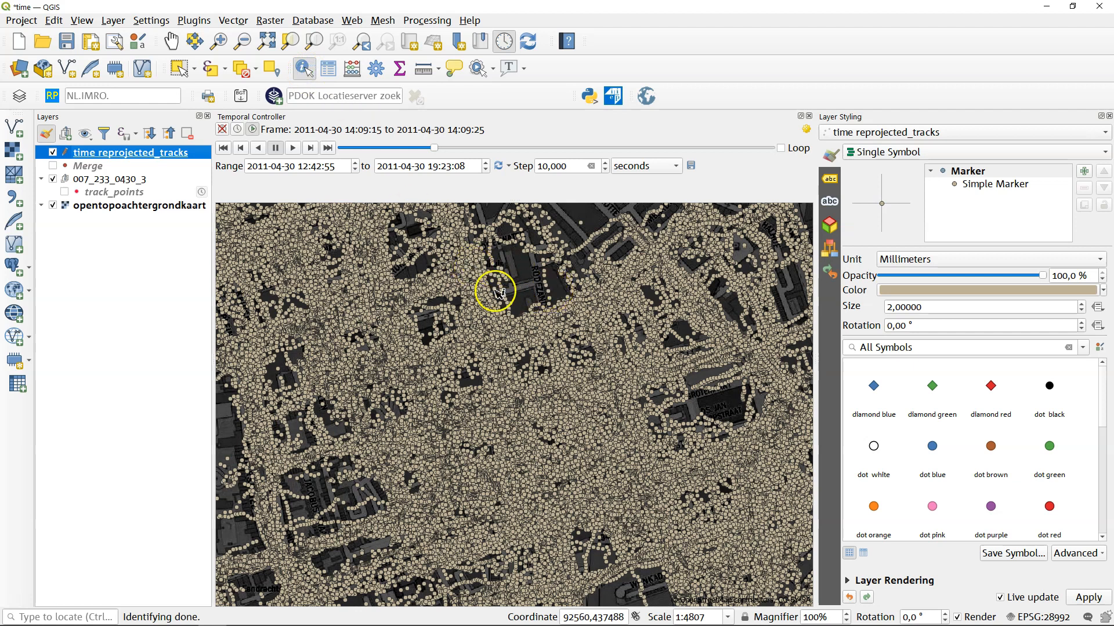
pyautogui.scroll(2, 514, 295)
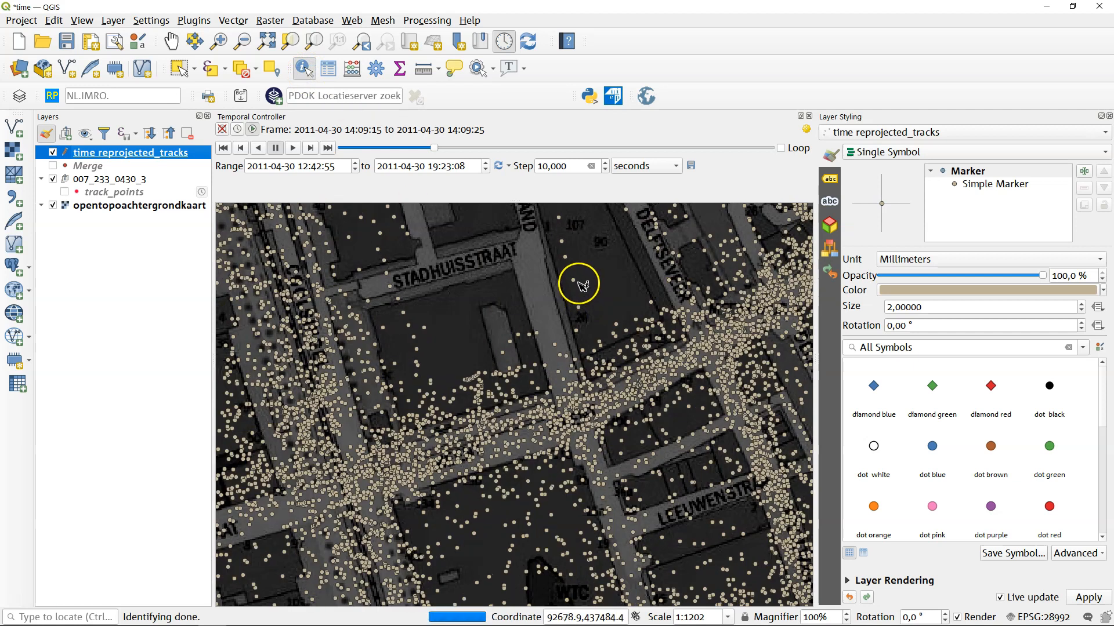
pyautogui.click(578, 283)
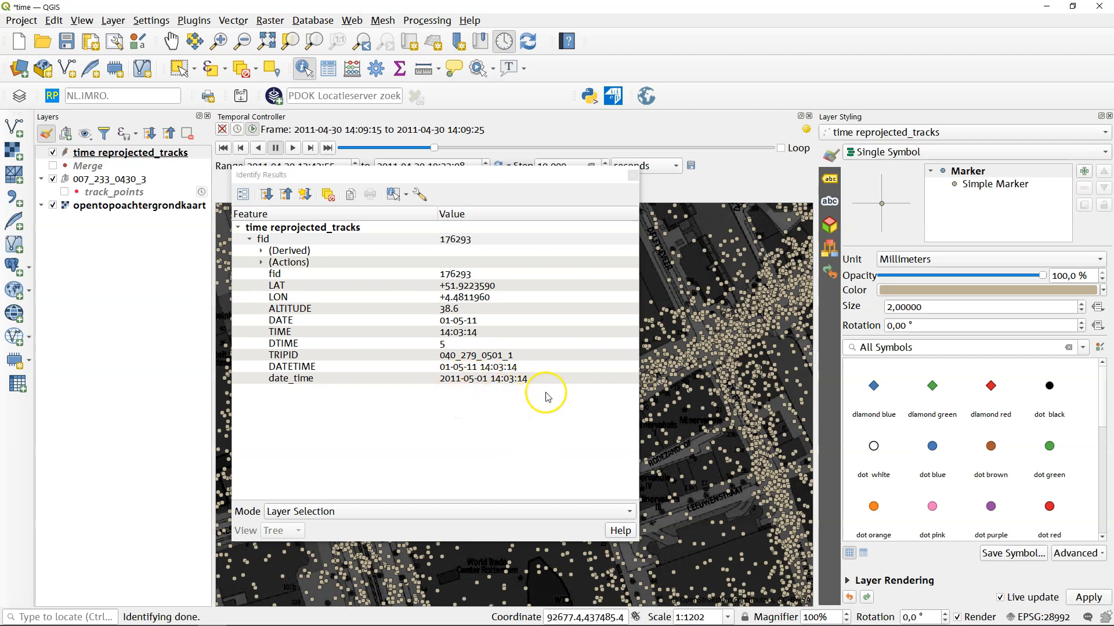
pyautogui.click(632, 175)
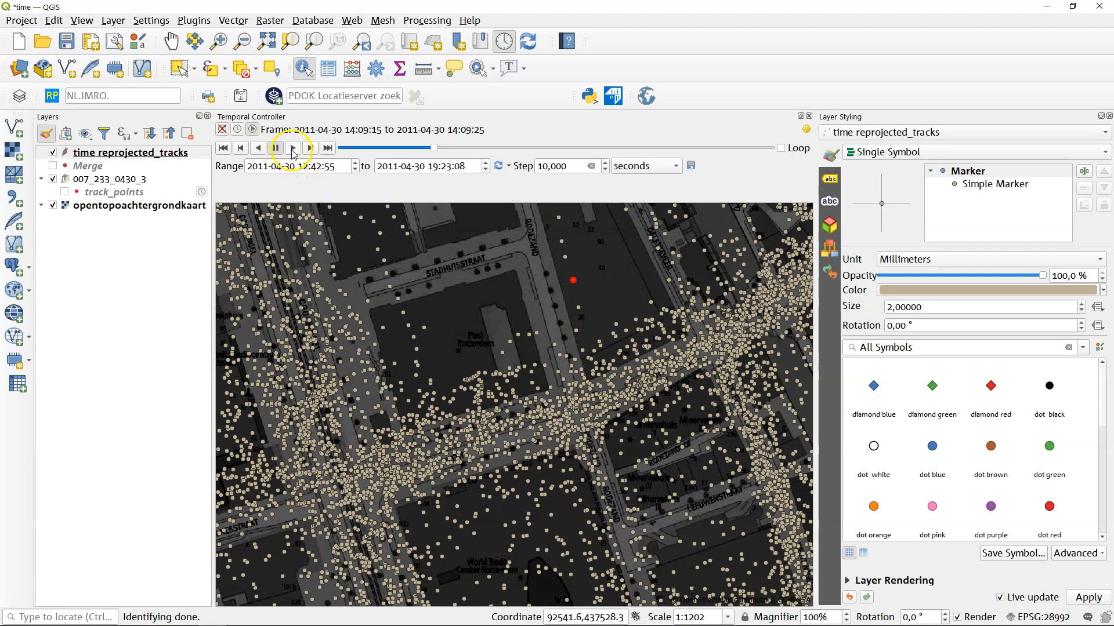
# Step: Stop editing the time reprojected_tracks layer and save its changes
pyautogui.scroll(-4, 600, 272)
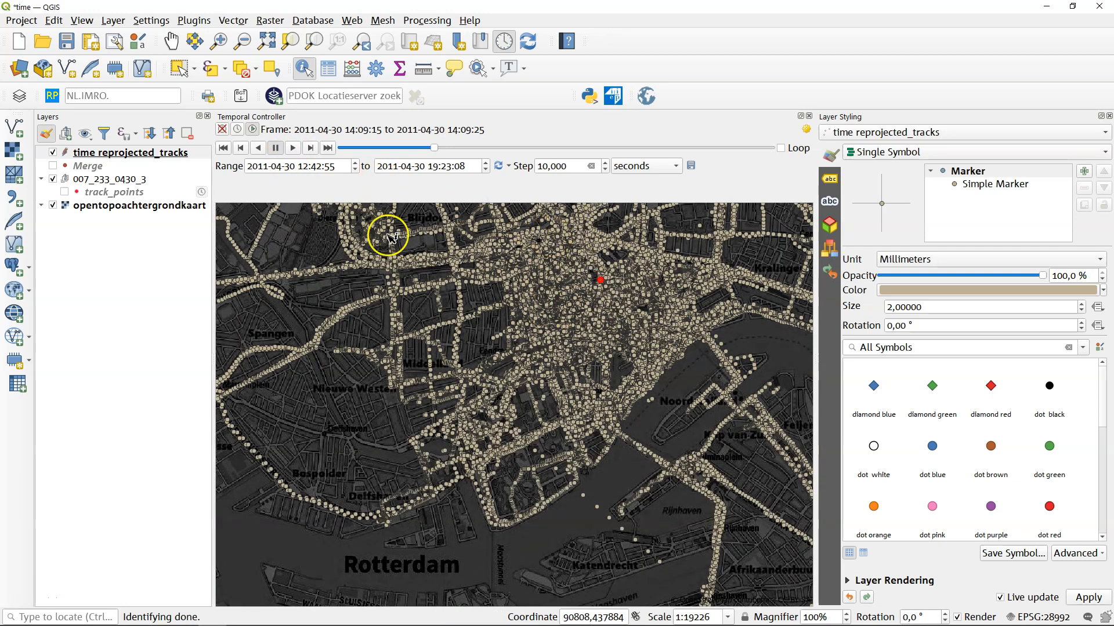
pyautogui.rightClick(144, 158)
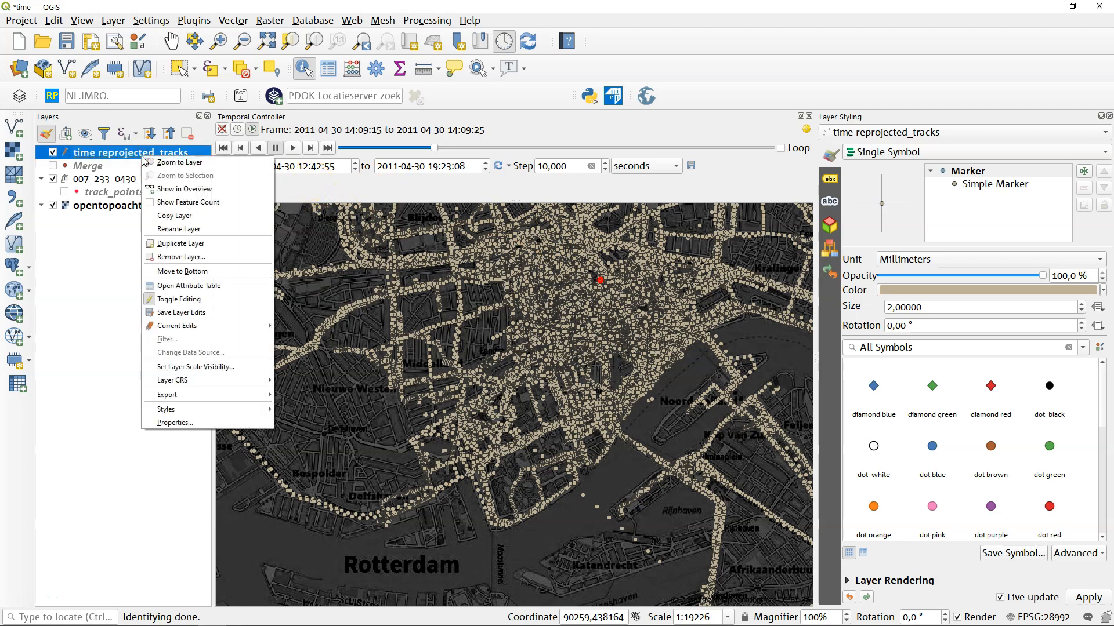
pyautogui.click(149, 299)
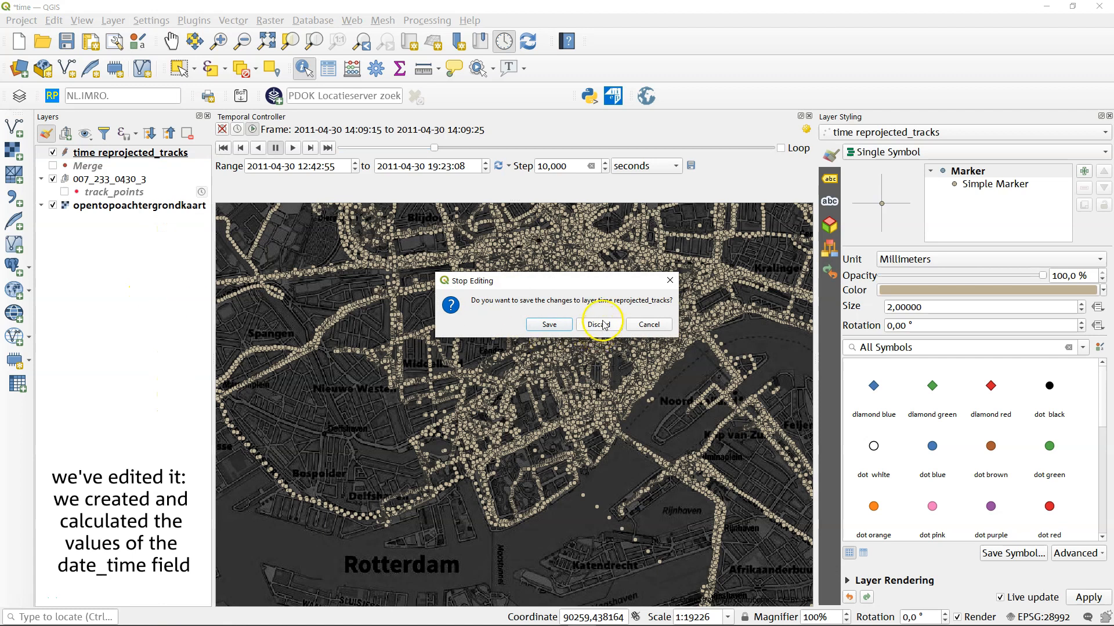
pyautogui.click(548, 326)
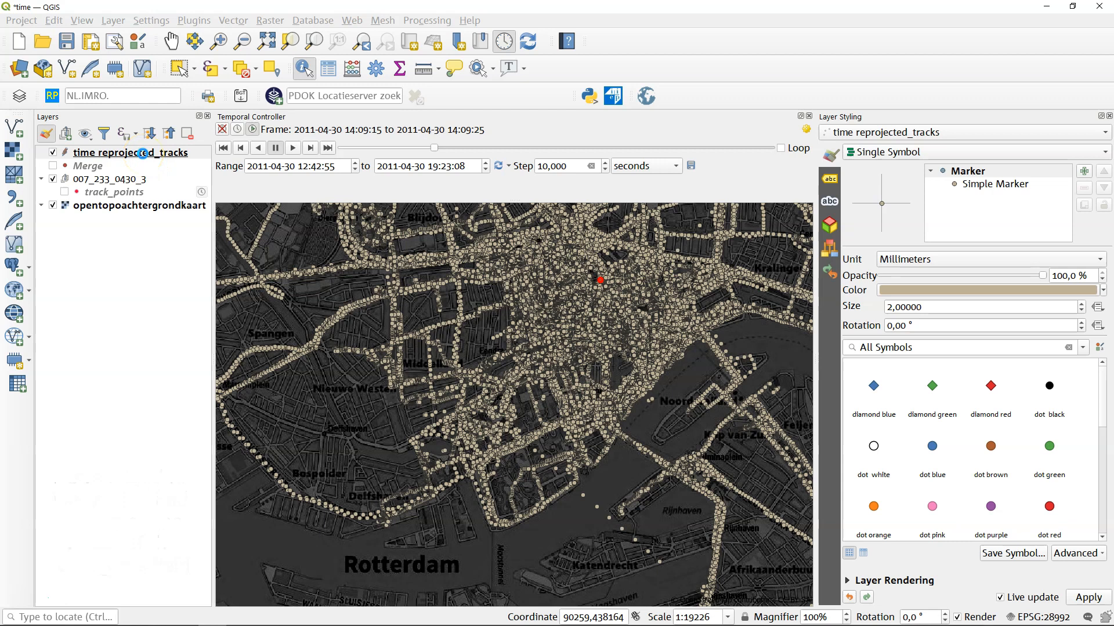
# Step: Enable temporal control on the time reprojected_tracks layer, using Single Field with Date/Time and the date_time field
pyautogui.click(113, 155)
pyautogui.rightClick(115, 154)
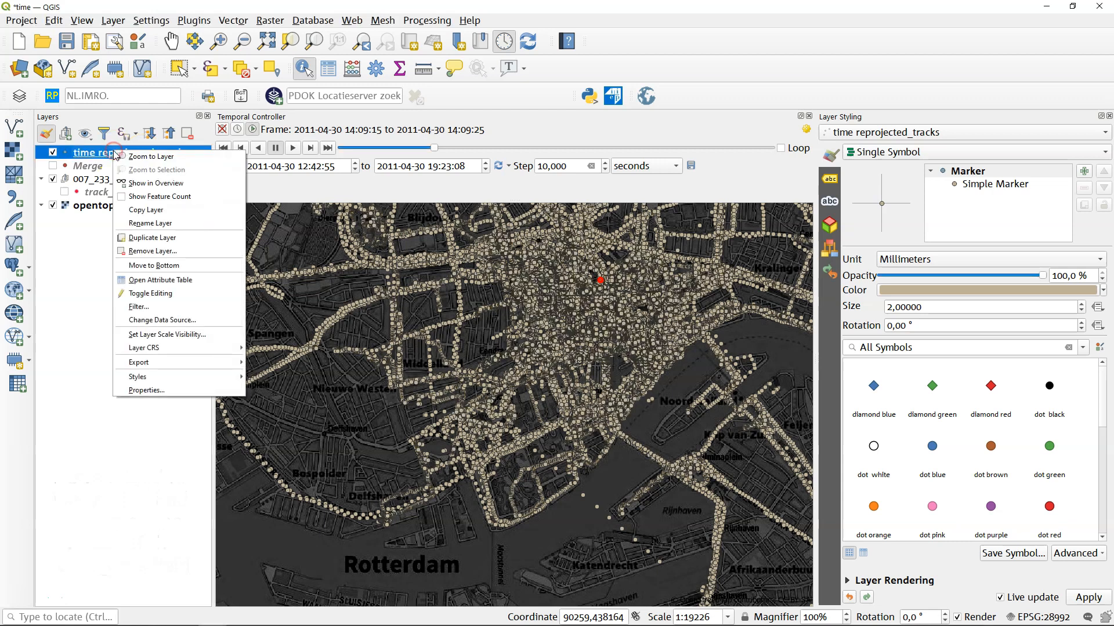
pyautogui.click(154, 390)
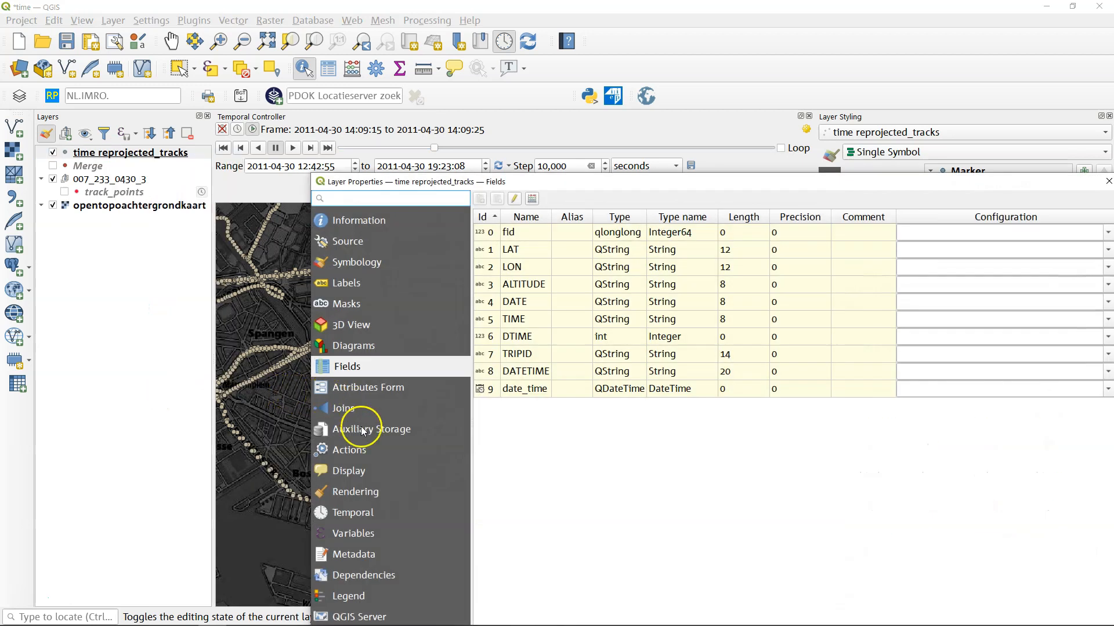
pyautogui.click(347, 514)
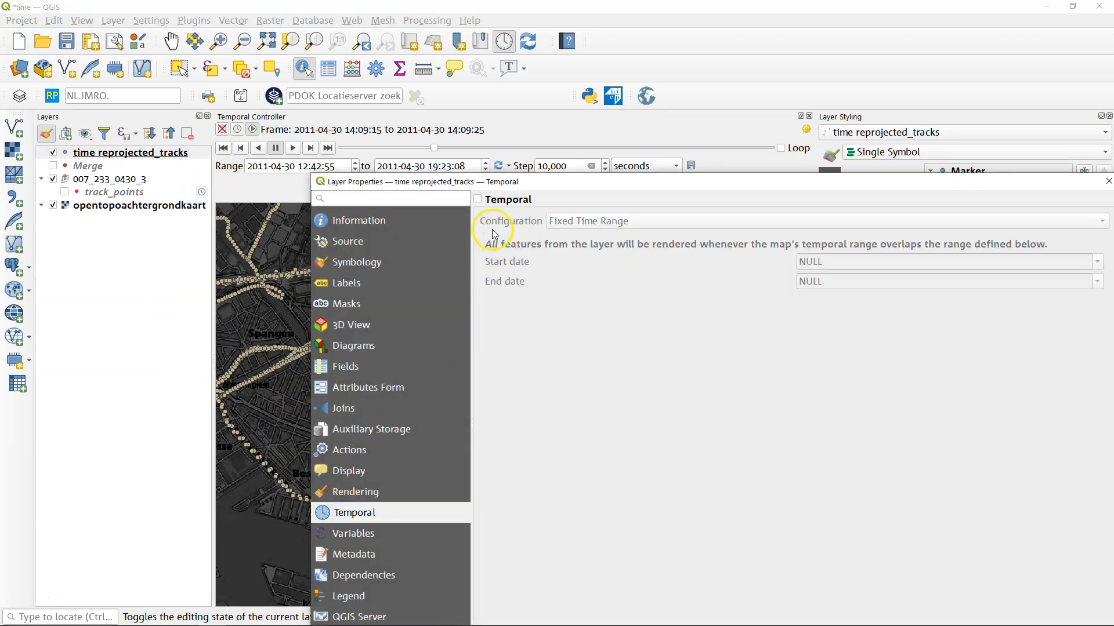
pyautogui.click(477, 199)
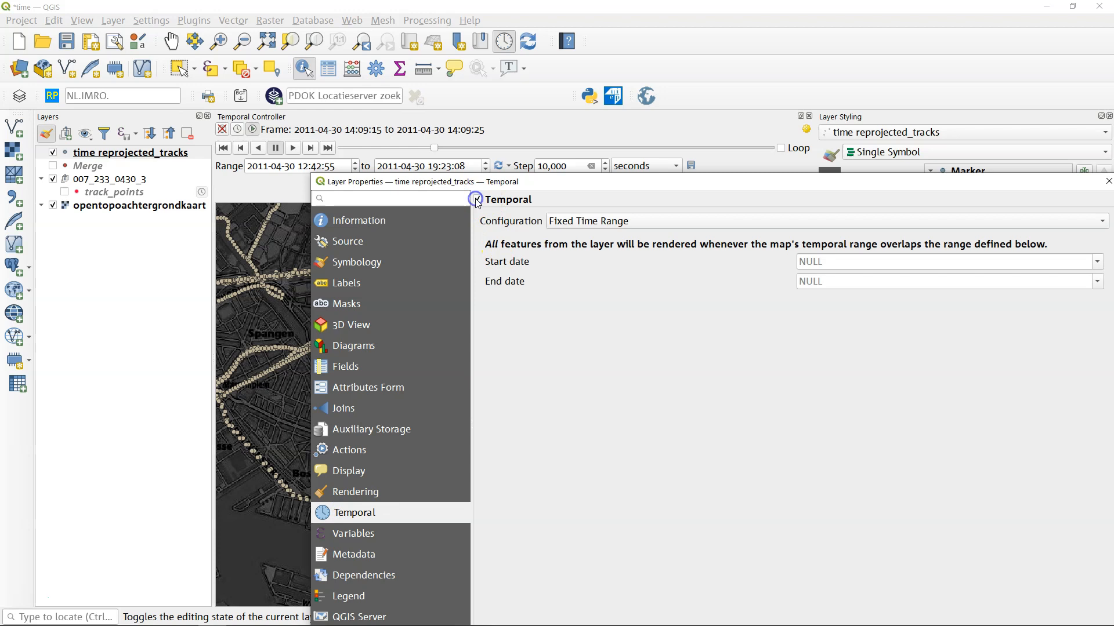
pyautogui.click(598, 220)
pyautogui.click(600, 238)
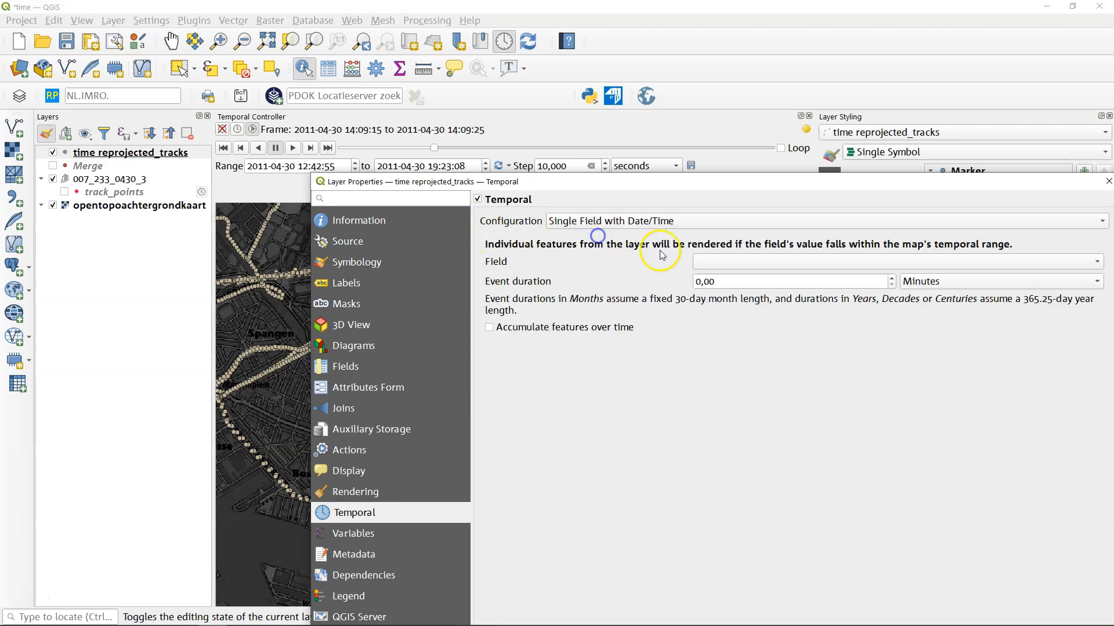
pyautogui.click(764, 264)
pyautogui.click(764, 261)
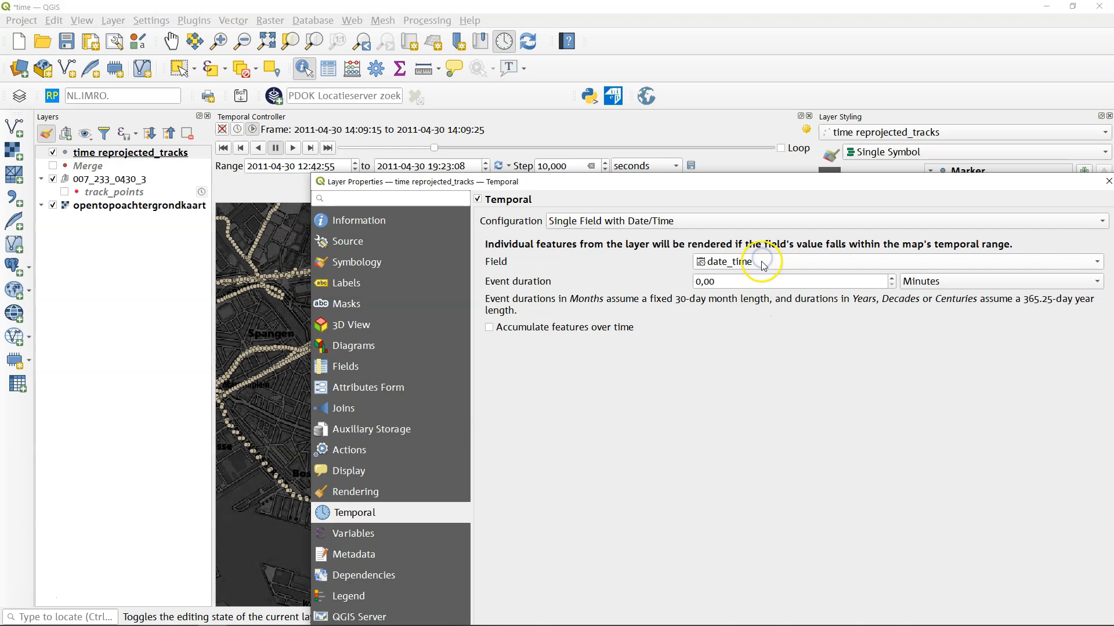
# Step: Set the event duration to 30 seconds, accept the temporal settings and play the track animation
pyautogui.moveTo(730, 283); pyautogui.dragTo(663, 286)
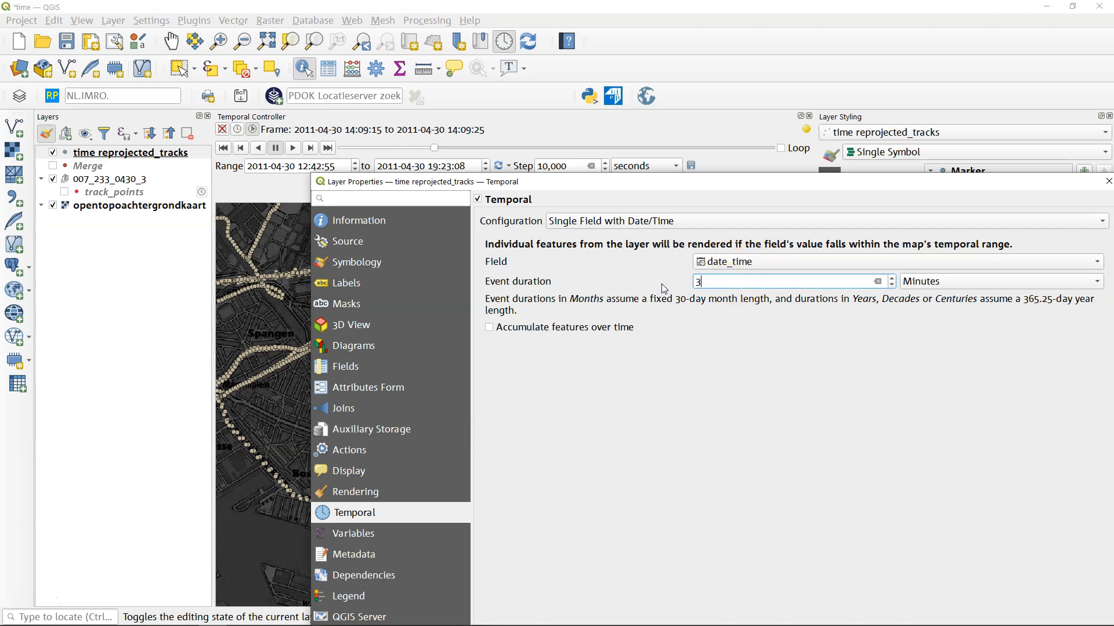
pyautogui.write('30')
pyautogui.click(945, 283)
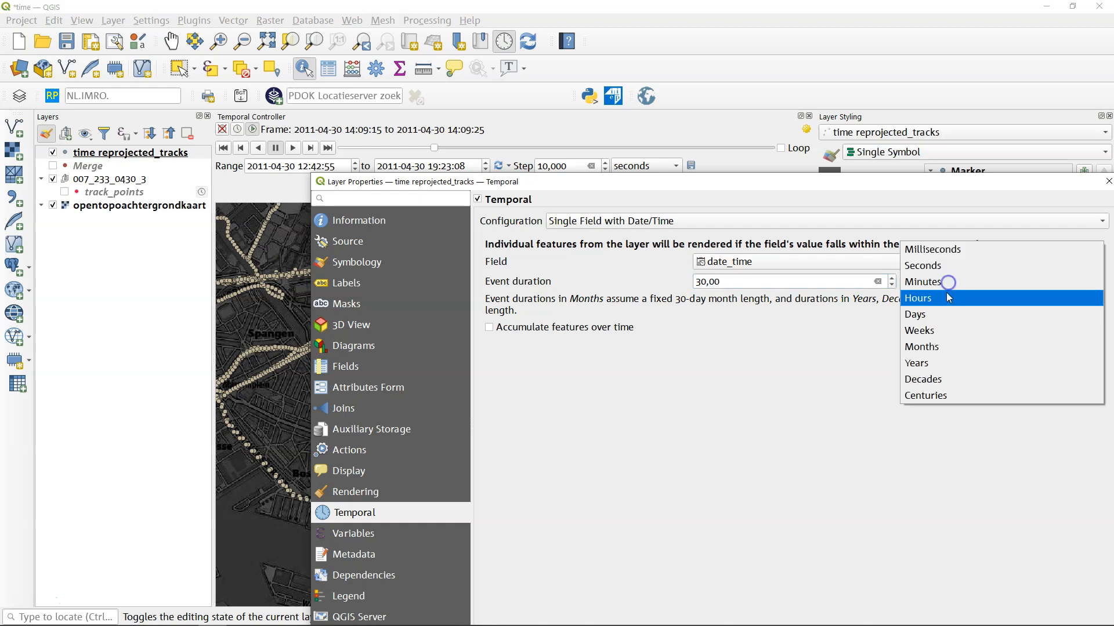
pyautogui.click(947, 263)
pyautogui.moveTo(882, 187); pyautogui.dragTo(750, 50)
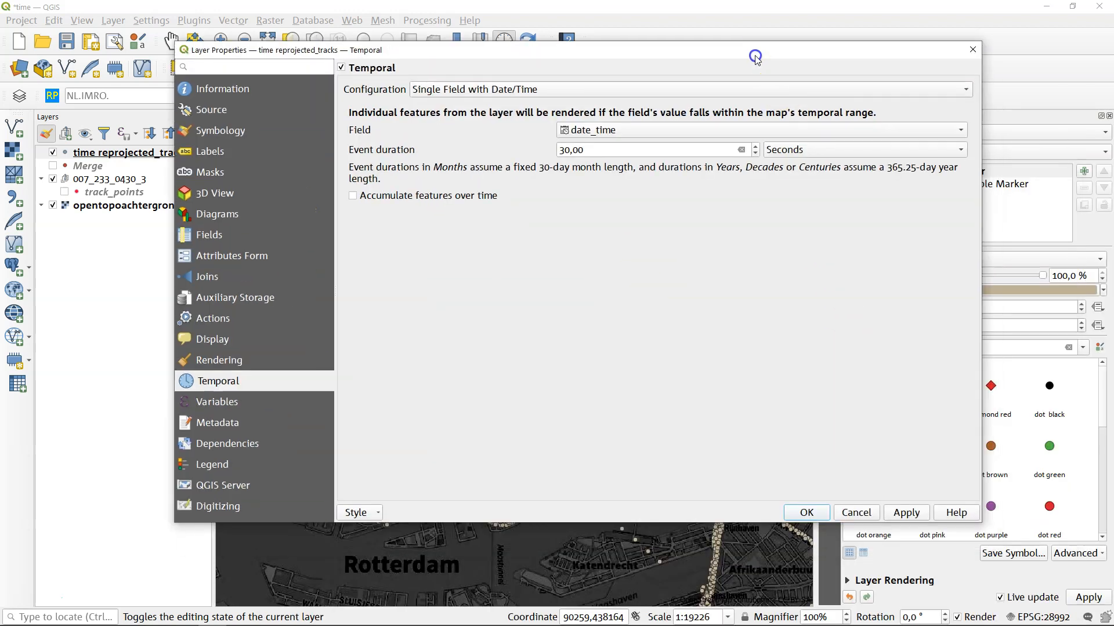
pyautogui.click(801, 508)
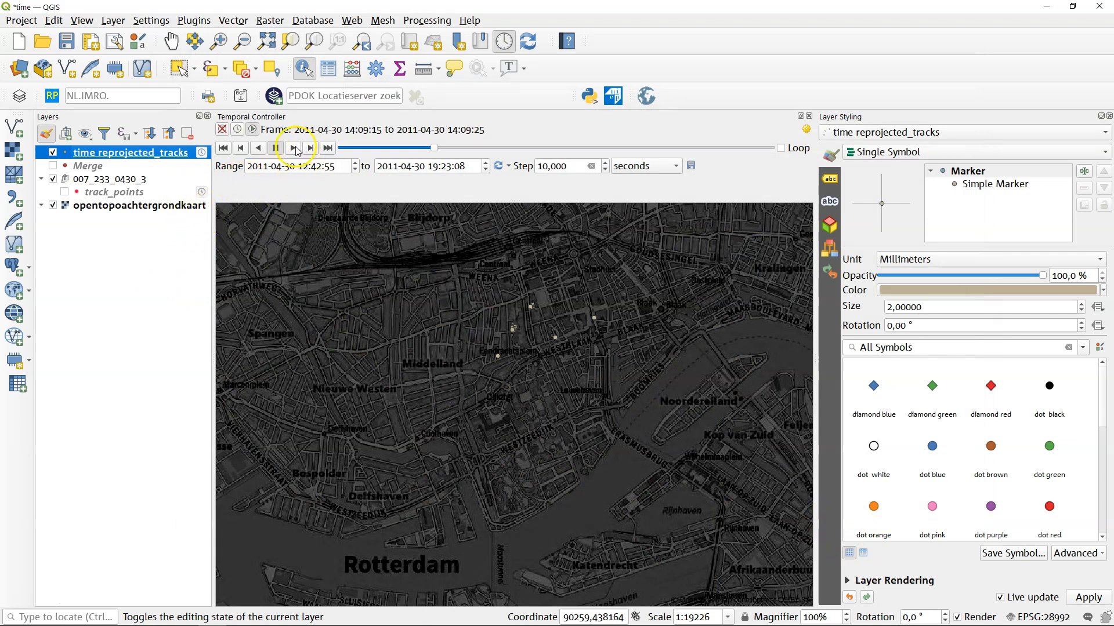
pyautogui.click(295, 148)
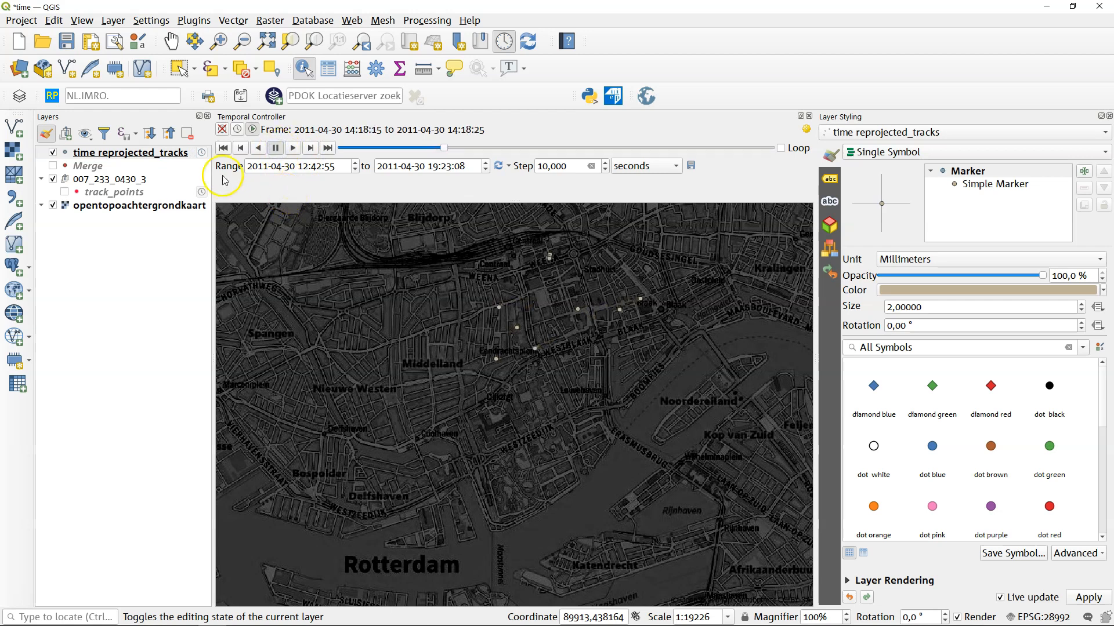
# Step: Set the stroke style of the time reprojected_tracks layer's simple marker to No Pen
pyautogui.click(126, 153)
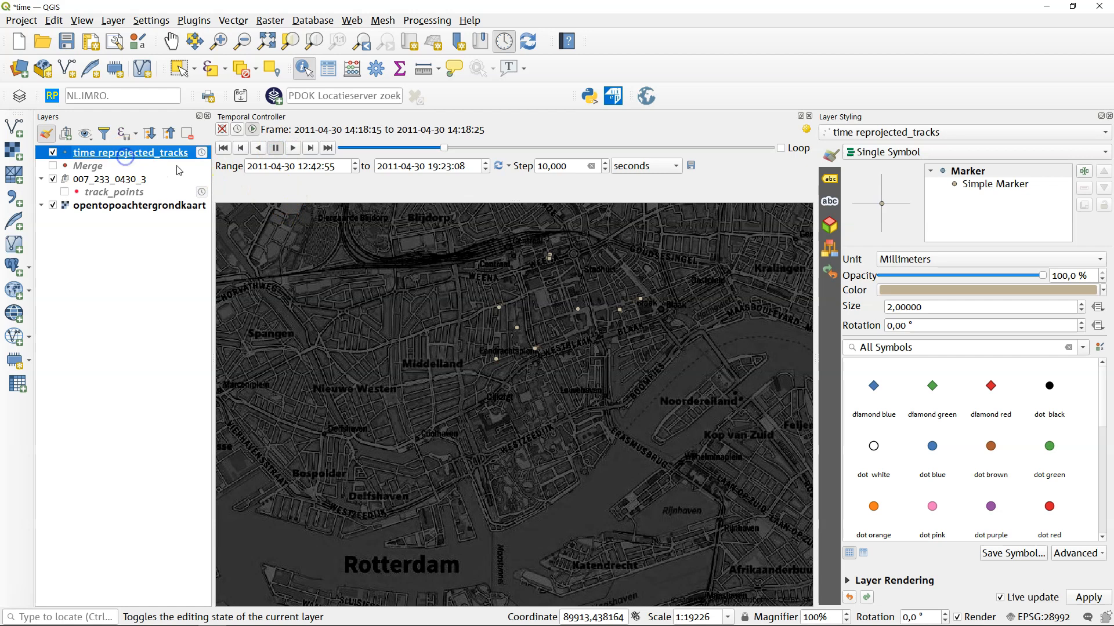
pyautogui.click(977, 185)
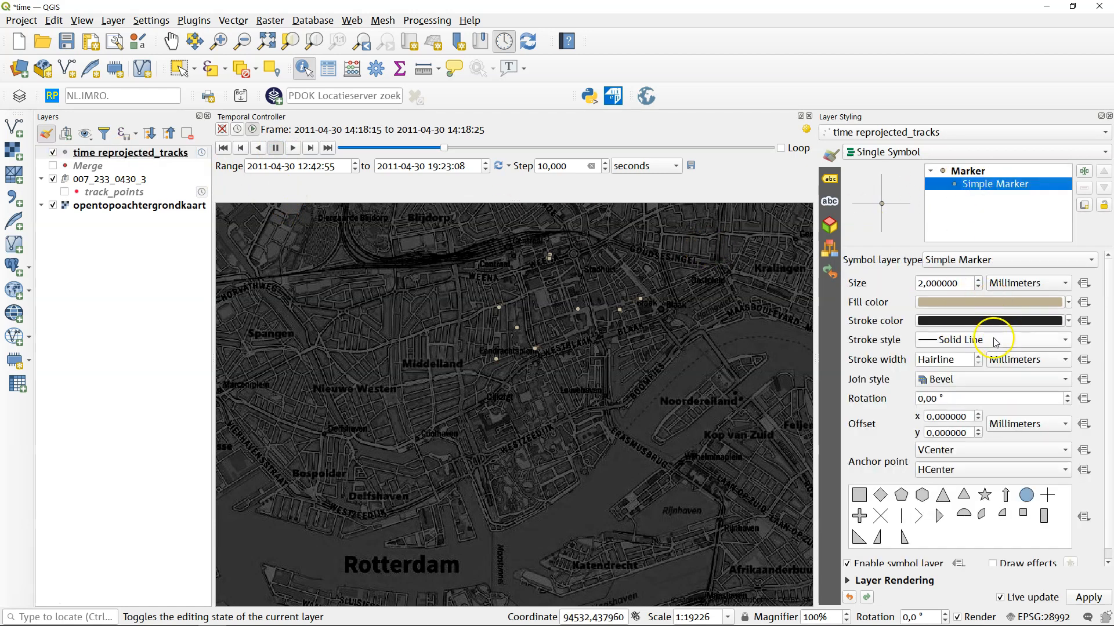
pyautogui.click(982, 340)
pyautogui.click(973, 358)
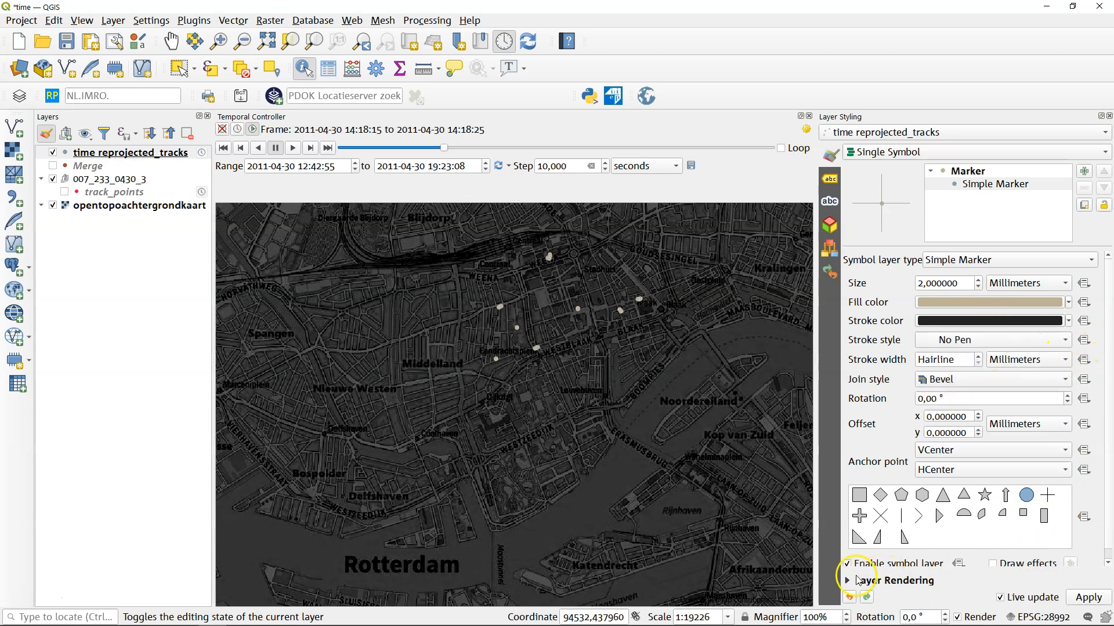
# Step: Turn on draw effects in the layer rendering of time reprojected_tracks and enable an Outer Glow
pyautogui.click(853, 584)
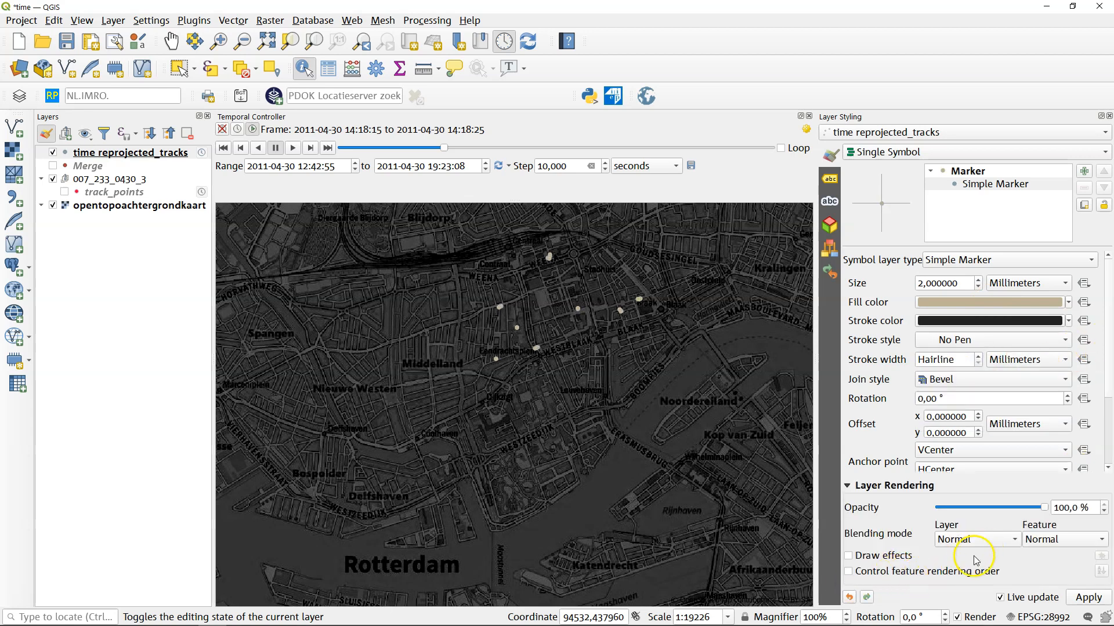
pyautogui.click(870, 558)
pyautogui.click(1100, 556)
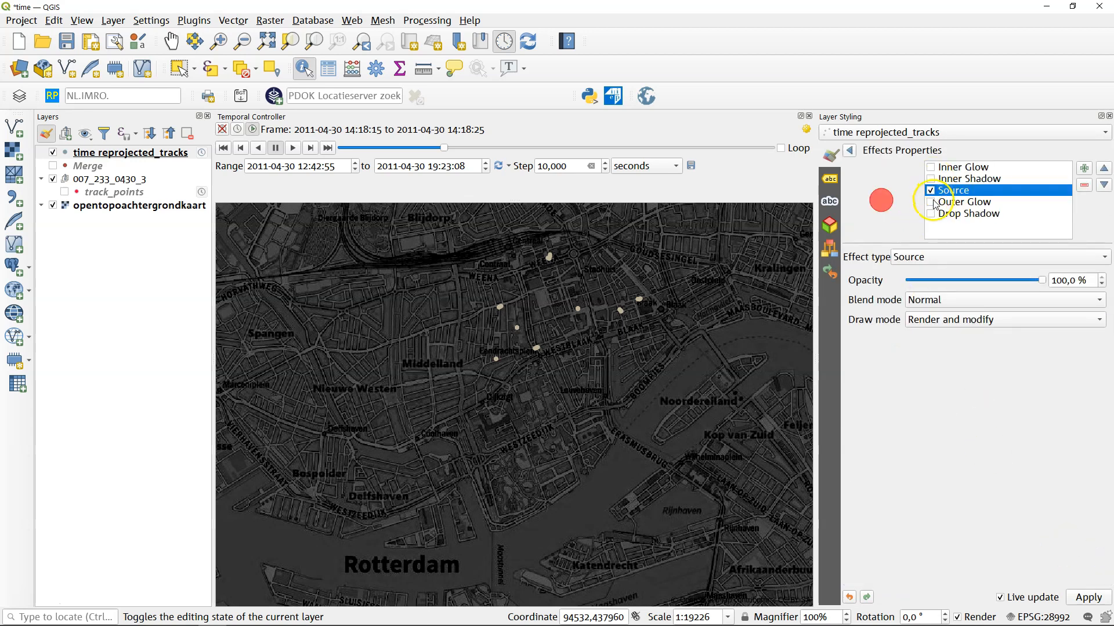
pyautogui.click(852, 151)
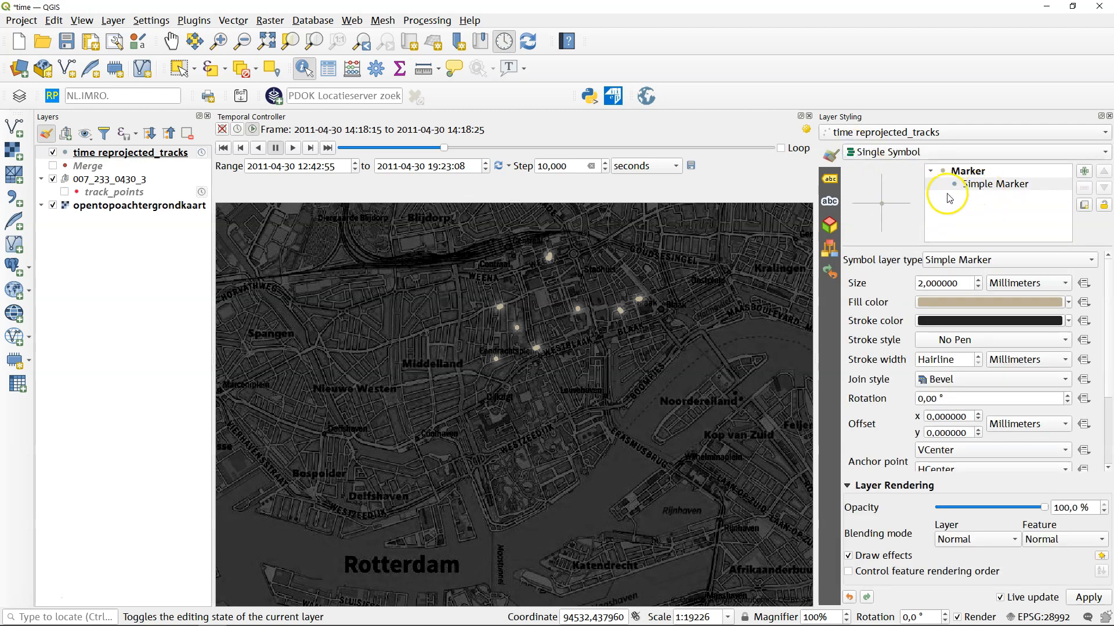
# Step: Style the time reprojected_tracks layer as Categorized by TRIPID with random colors and classify all values
pyautogui.click(912, 153)
pyautogui.click(908, 167)
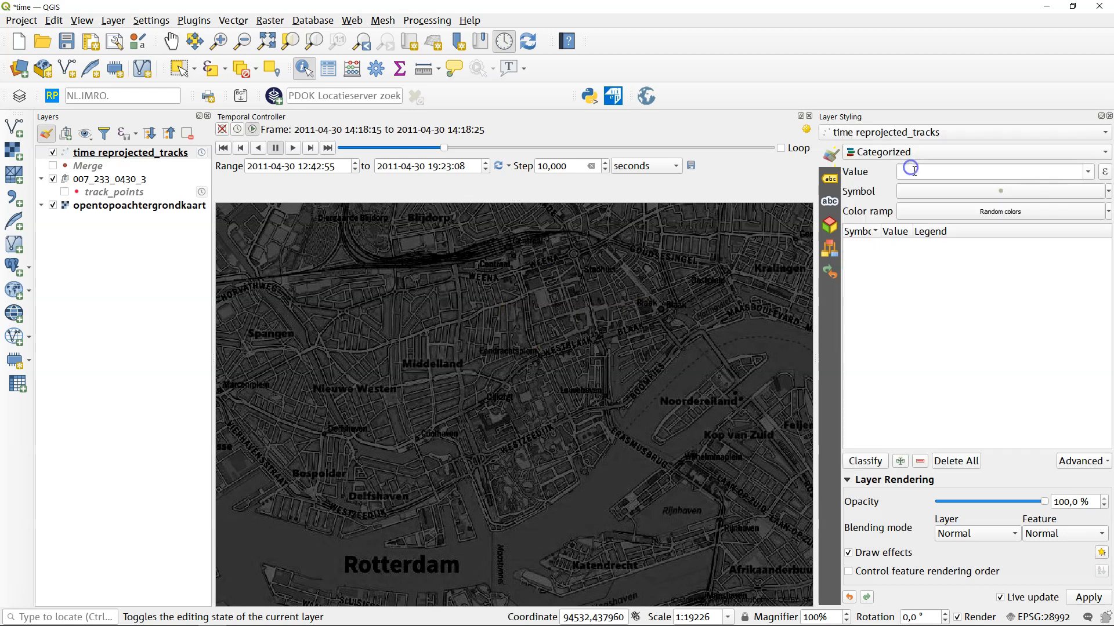
pyautogui.click(1087, 171)
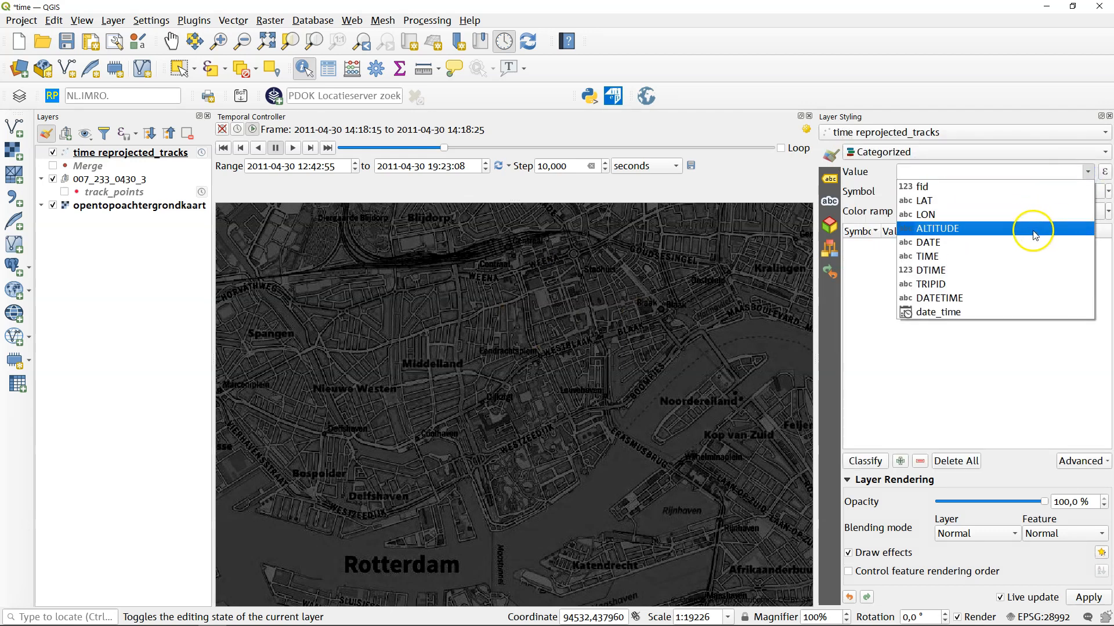
pyautogui.click(970, 285)
pyautogui.click(865, 461)
pyautogui.click(864, 480)
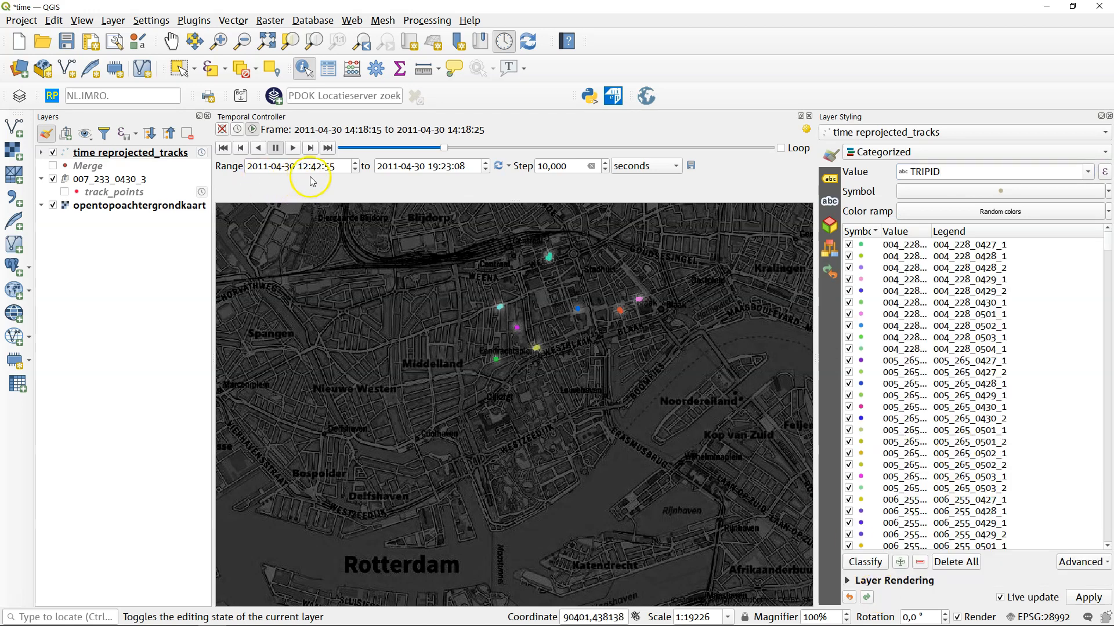
# Step: Play the animation of the categorized tracks close up over Rotterdam's city centre, and pause it
pyautogui.click(294, 149)
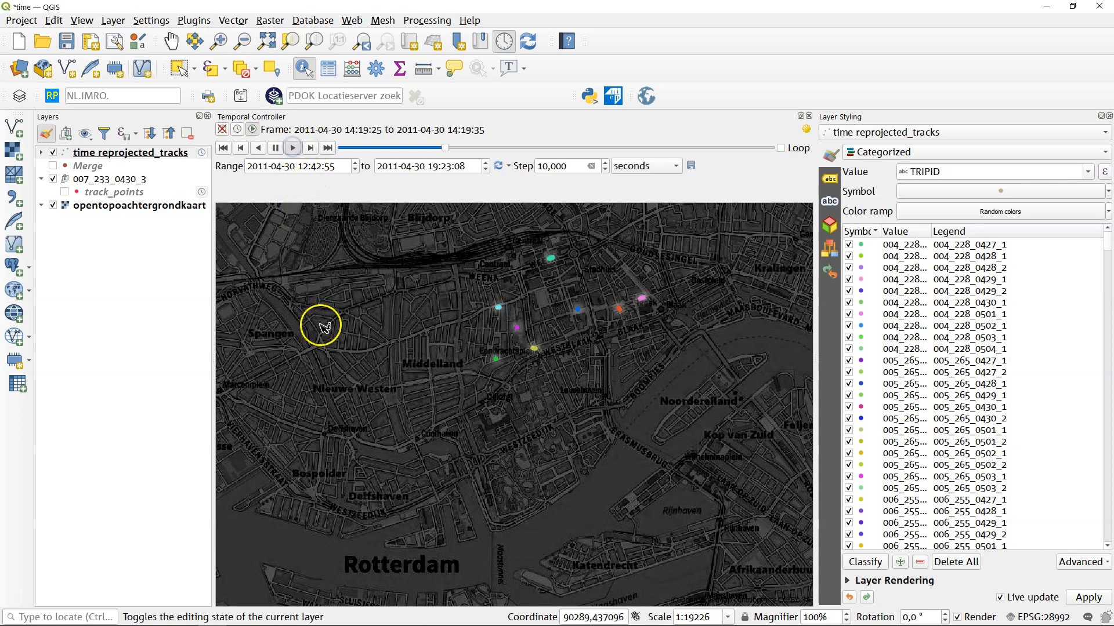
pyautogui.scroll(1, 580, 258)
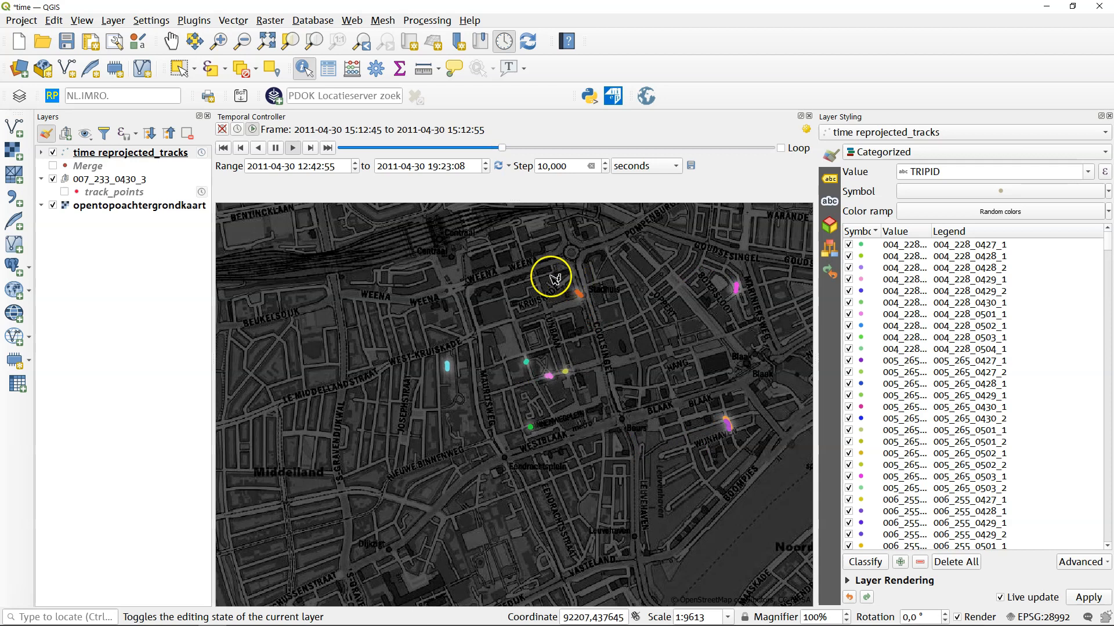
pyautogui.click(276, 148)
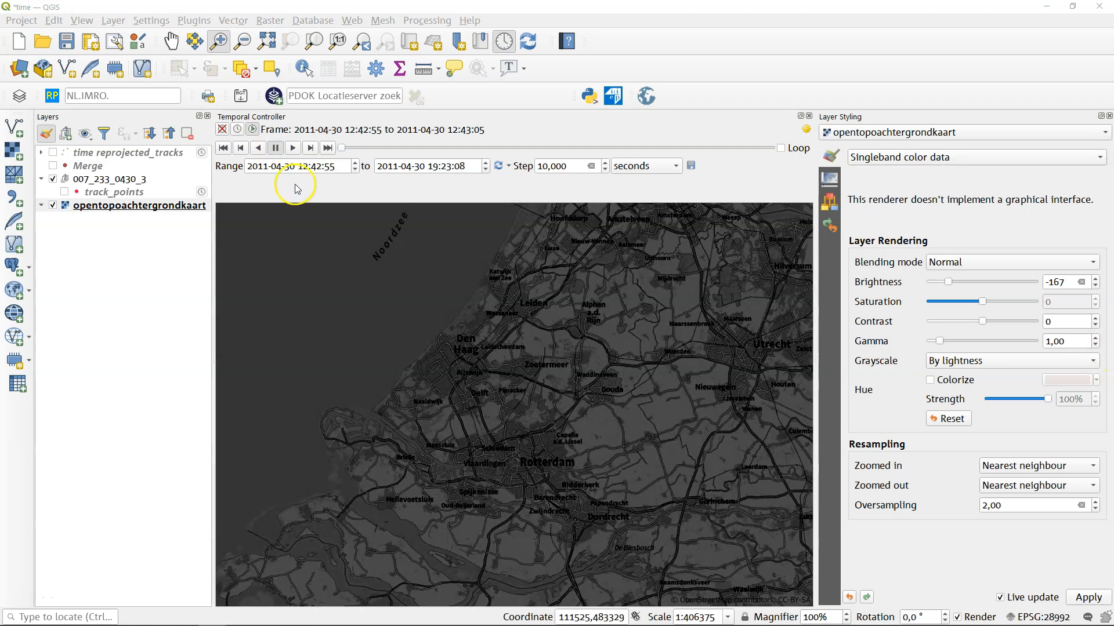
# Step: Make the time reprojected_tracks layer visible and play the animation from the first frame at regional scale
pyautogui.click(53, 153)
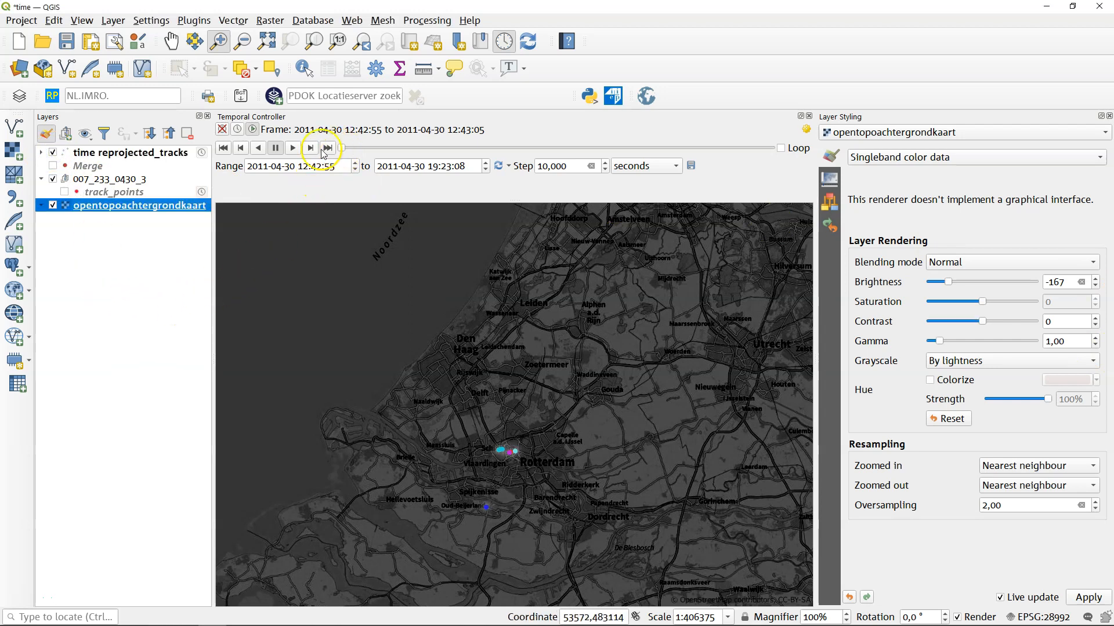
pyautogui.click(294, 149)
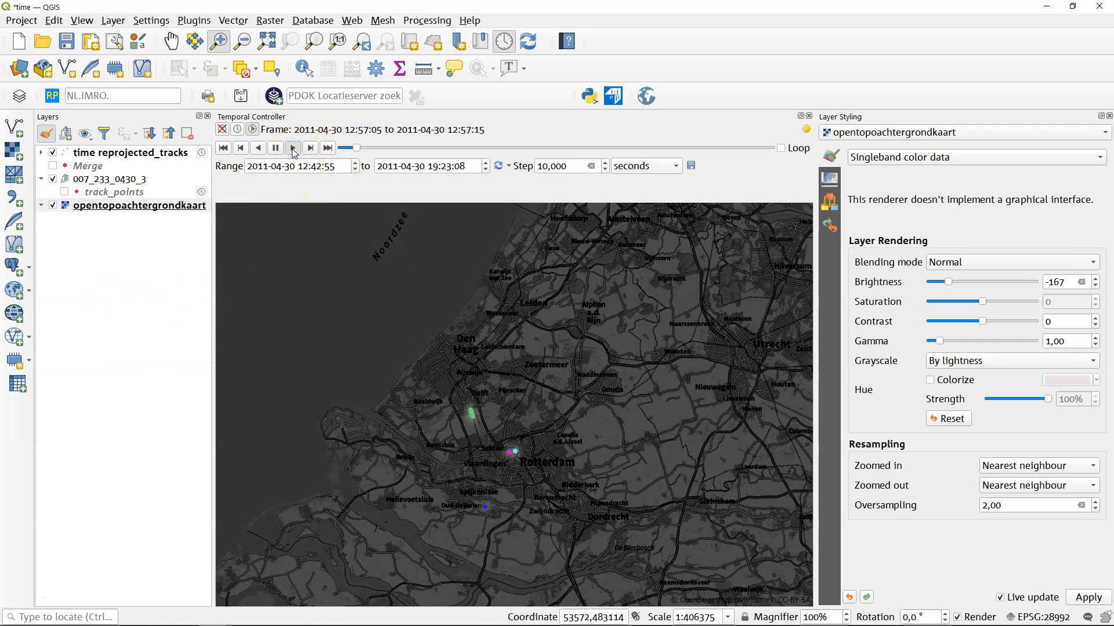